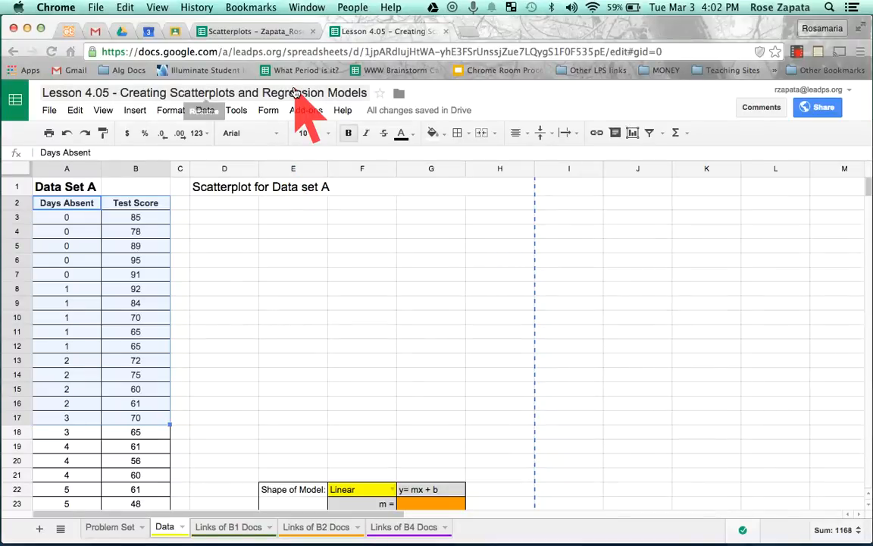
{"action": "left_click", "coordinate": [275, 30]}
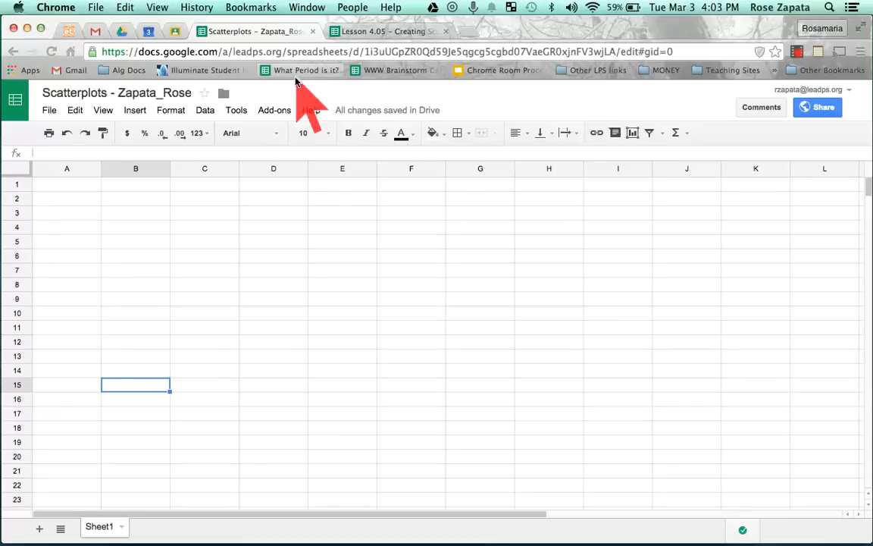
{"action": "left_click", "coordinate": [384, 31]}
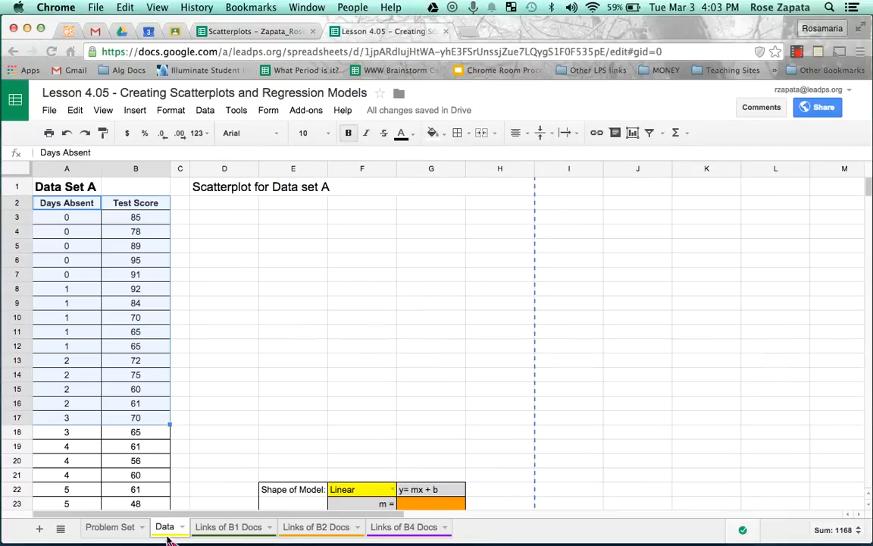
{"action": "left_click", "coordinate": [112, 527]}
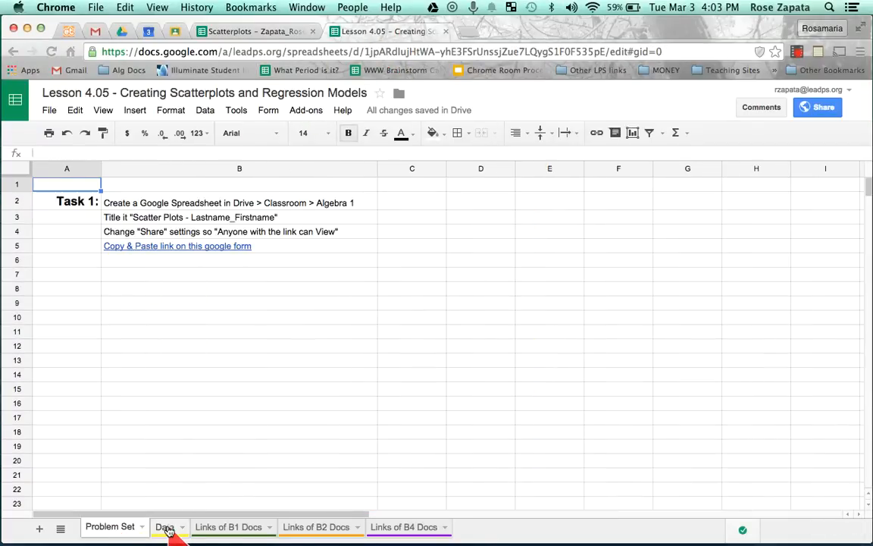
Copy the whole Data Set A block, cells A1 to H25, from the lesson spreadsheet's Data sheet
{"action": "left_click", "coordinate": [166, 528]}
{"action": "left_click_drag", "start_coordinate": [80, 188], "coordinate": [483, 491]}
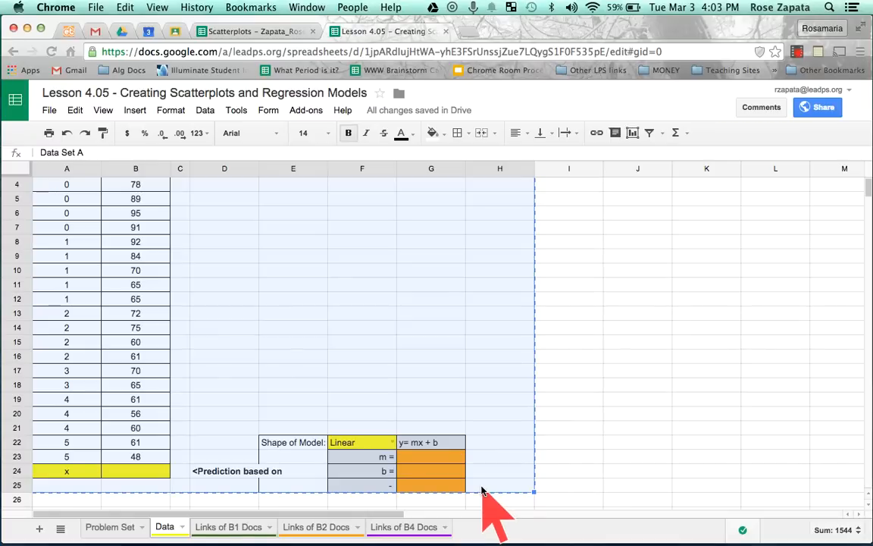
{"action": "scroll", "coordinate": [400, 351], "scroll_direction": "up", "scroll_amount": 2}
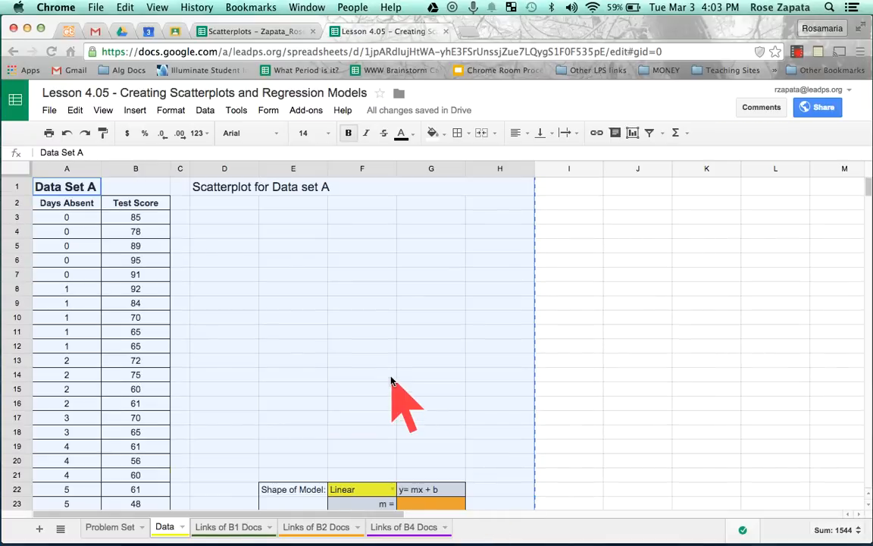
{"action": "right_click", "coordinate": [379, 361]}
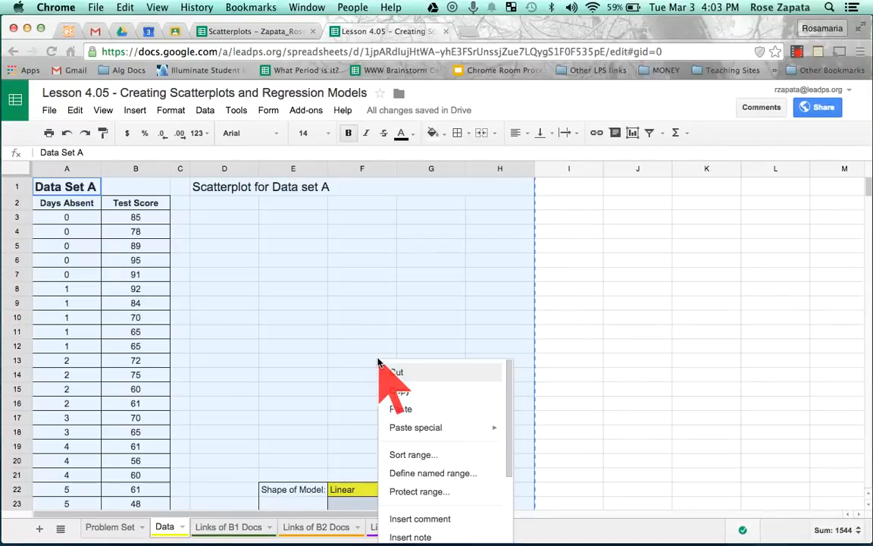
{"action": "left_click", "coordinate": [429, 392]}
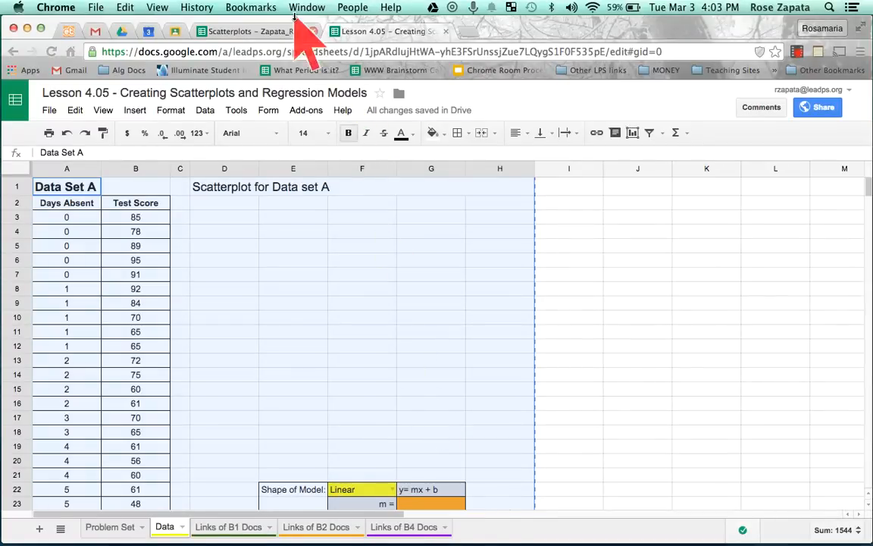
Paste the copied Data Set A block into the empty Scatterplots spreadsheet, starting at cell A1
{"action": "left_click", "coordinate": [251, 31]}
{"action": "left_click", "coordinate": [81, 185]}
{"action": "right_click", "coordinate": [81, 184]}
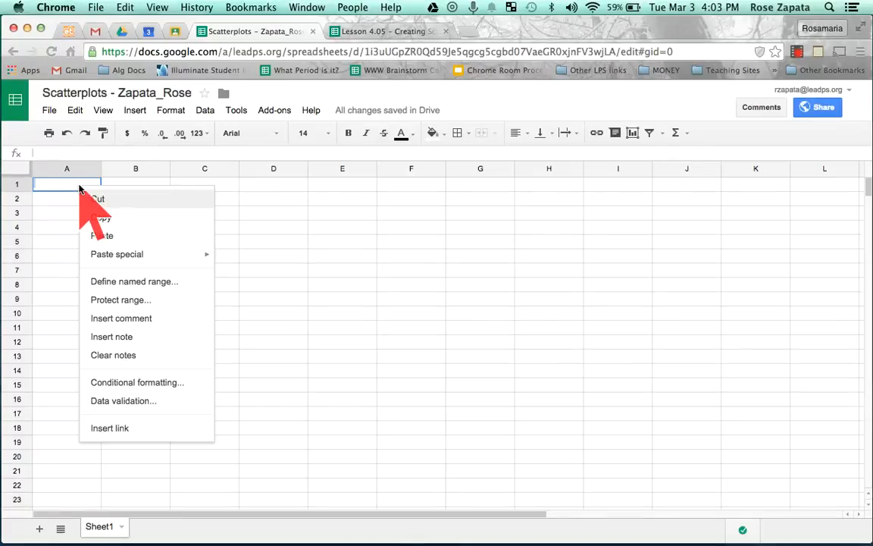
{"action": "left_click", "coordinate": [155, 239]}
{"action": "scroll", "coordinate": [244, 284], "scroll_direction": "down", "scroll_amount": 1}
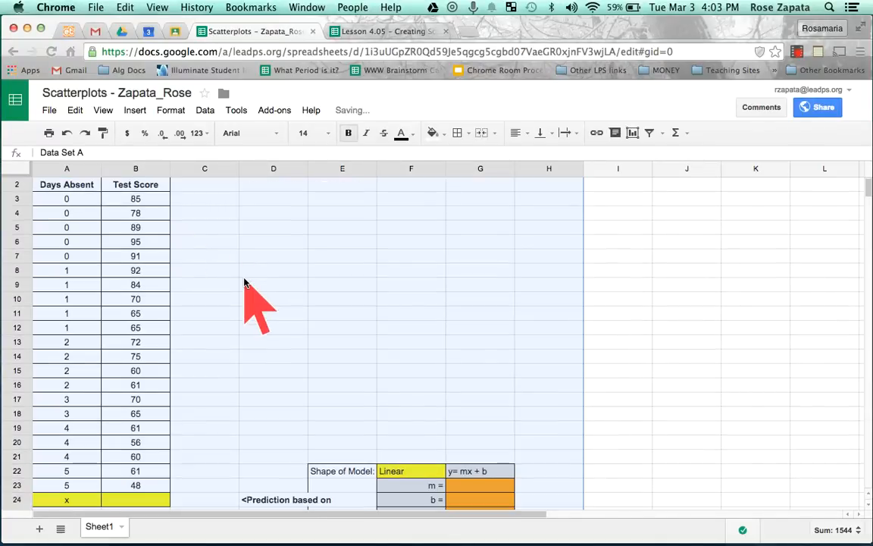
{"action": "left_click", "coordinate": [95, 206]}
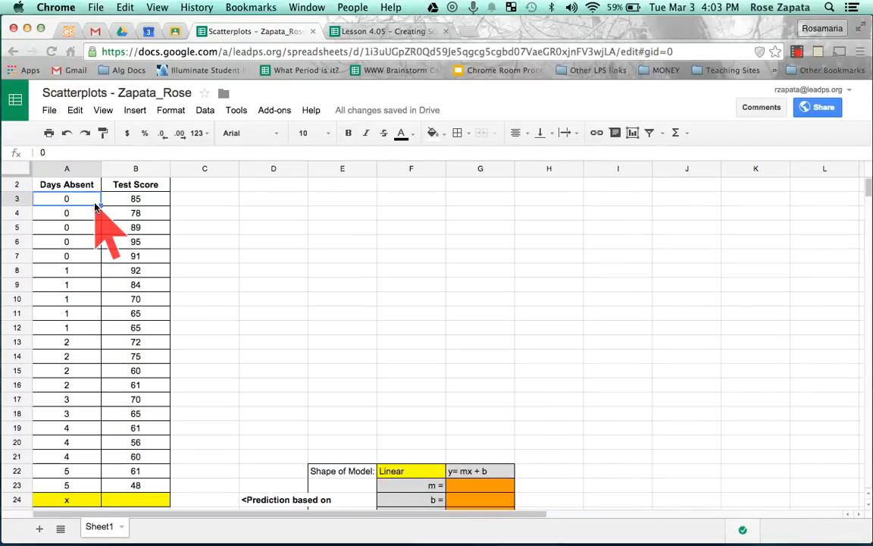
{"action": "scroll", "coordinate": [95, 206], "scroll_direction": "up", "scroll_amount": 1}
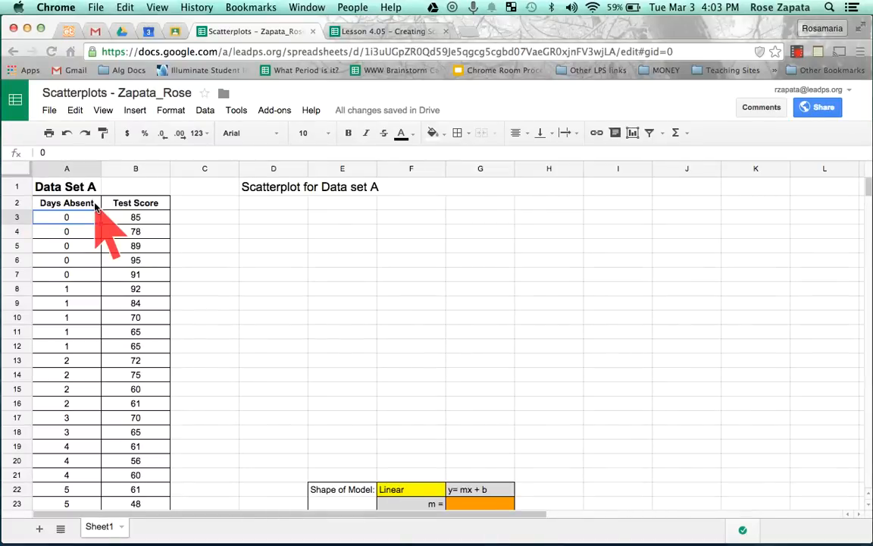
Start a new chart from the Days Absent and Test Score columns, range A2:B24
{"action": "left_click_drag", "start_coordinate": [76, 202], "coordinate": [142, 440]}
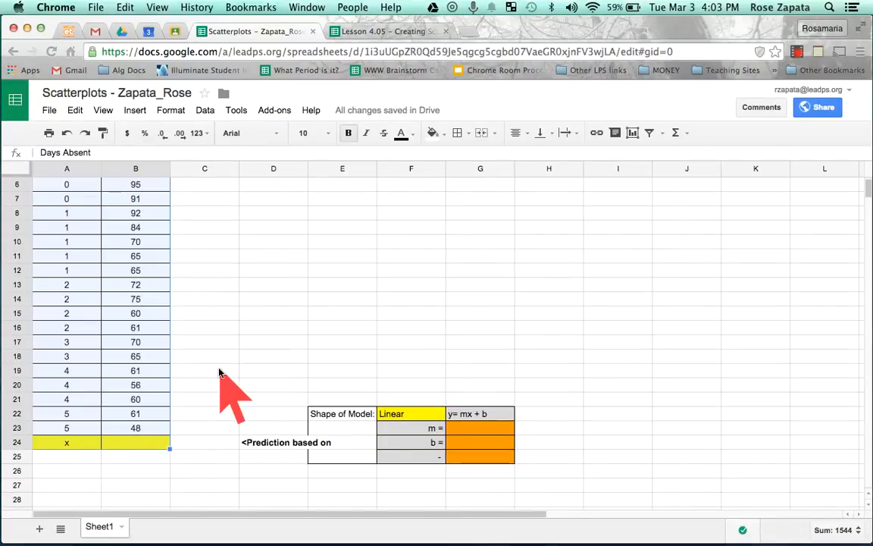
{"action": "scroll", "coordinate": [219, 372], "scroll_direction": "up", "scroll_amount": 3}
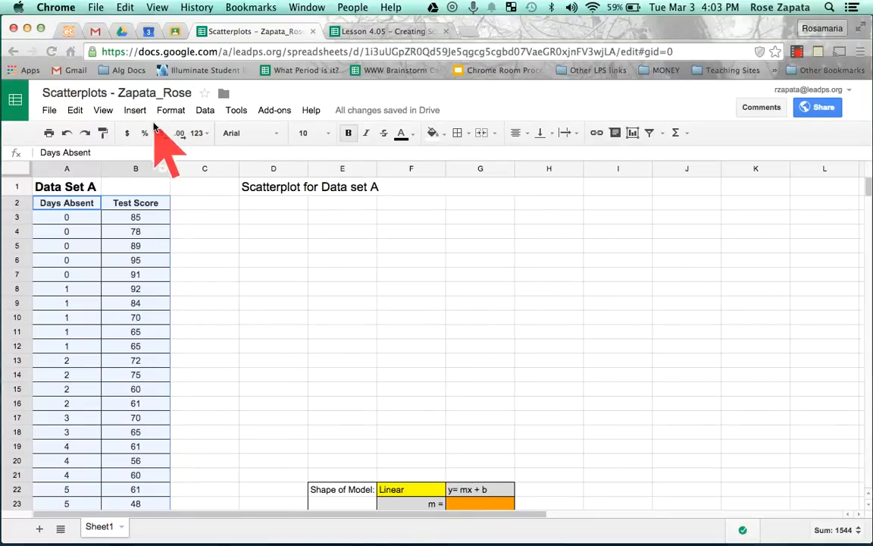
{"action": "left_click", "coordinate": [135, 111]}
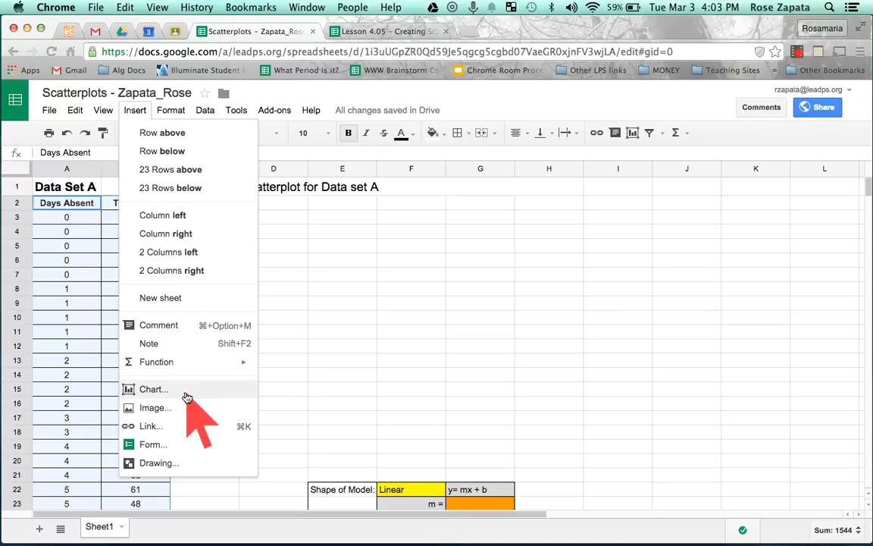
{"action": "left_click", "coordinate": [154, 390]}
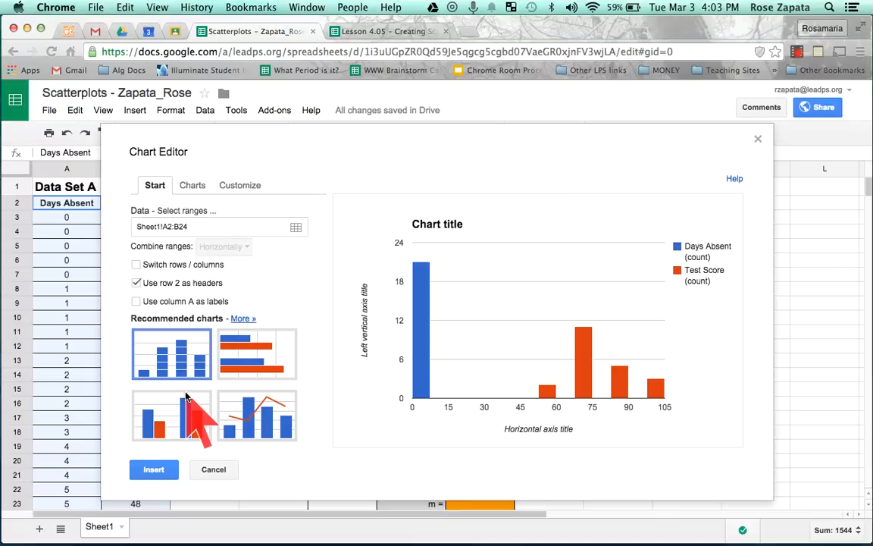
Preview the recommended chart types for the absence and test score data
{"action": "left_click", "coordinate": [258, 350]}
{"action": "left_click", "coordinate": [264, 407]}
{"action": "left_click", "coordinate": [155, 416]}
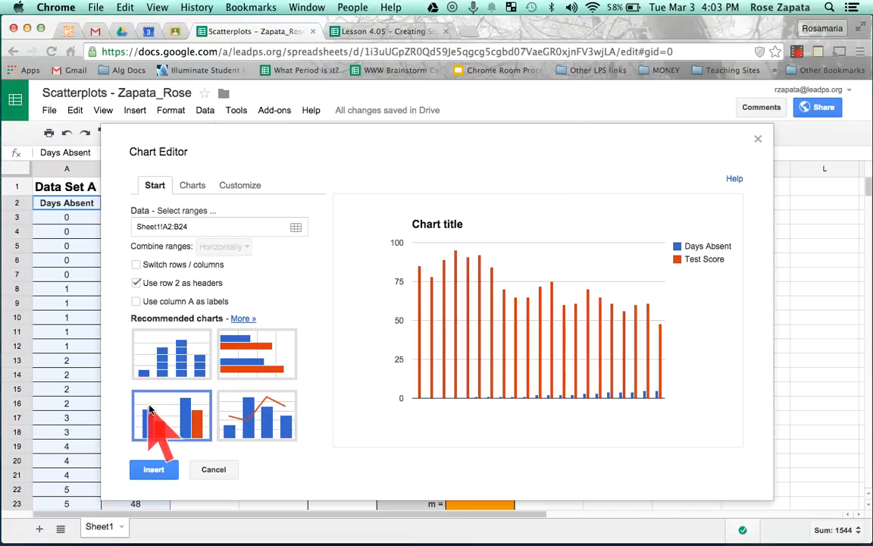
{"action": "left_click", "coordinate": [262, 414]}
{"action": "left_click", "coordinate": [258, 350]}
{"action": "left_click", "coordinate": [182, 350]}
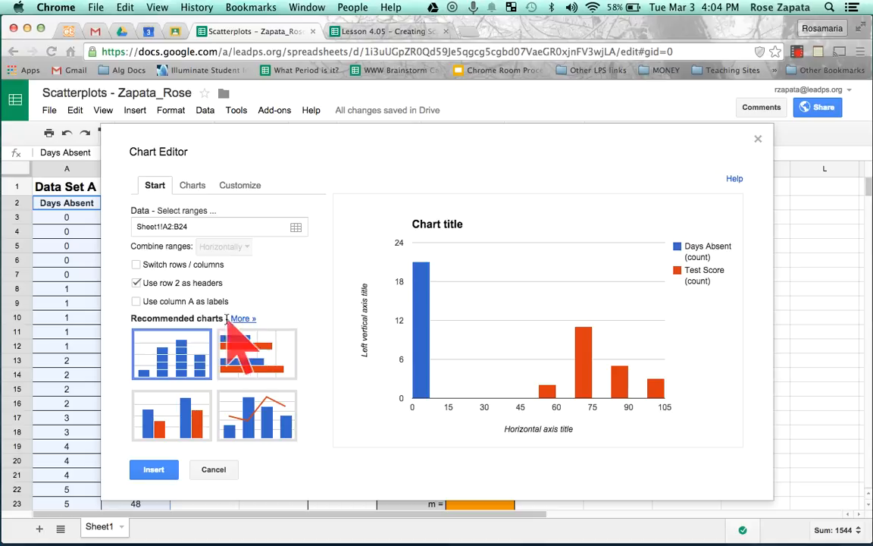
Change the chart type to the plain scatter chart and insert it into the sheet
{"action": "left_click", "coordinate": [243, 319]}
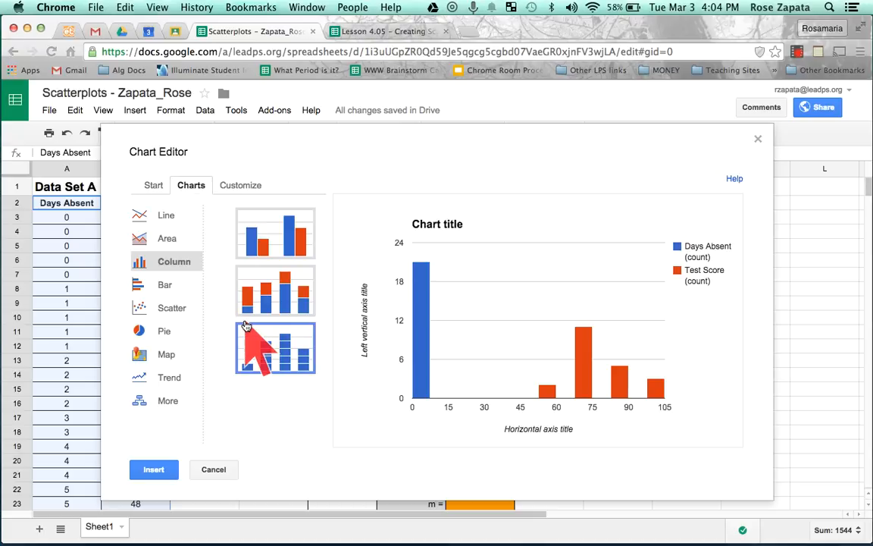
{"action": "left_click", "coordinate": [161, 310]}
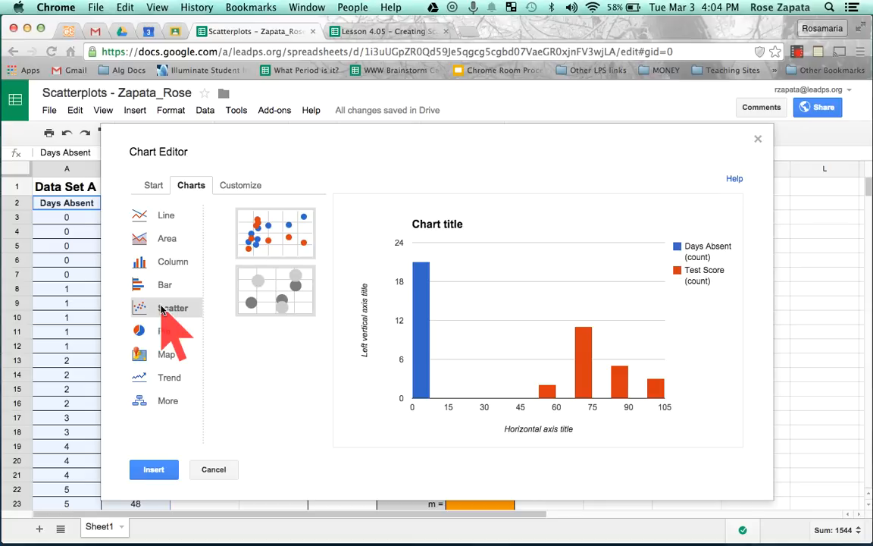
{"action": "left_click", "coordinate": [284, 238]}
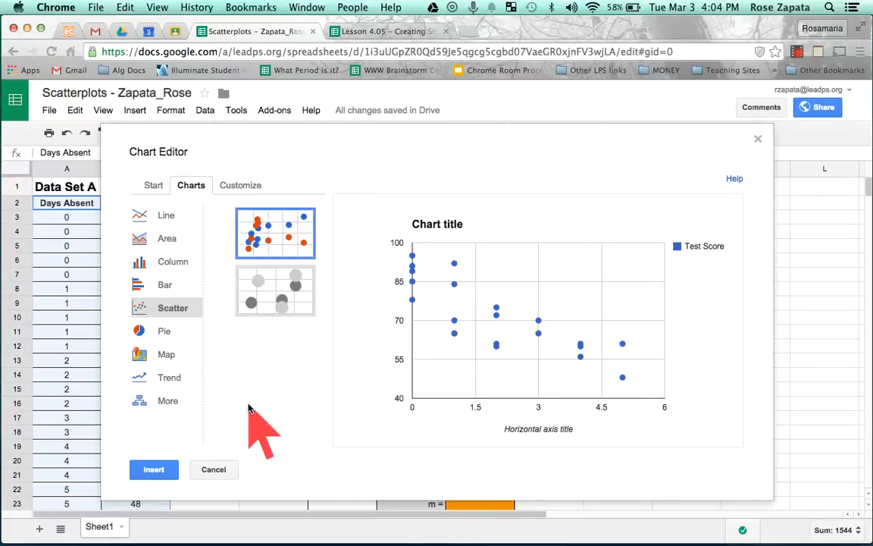
{"action": "left_click", "coordinate": [151, 470]}
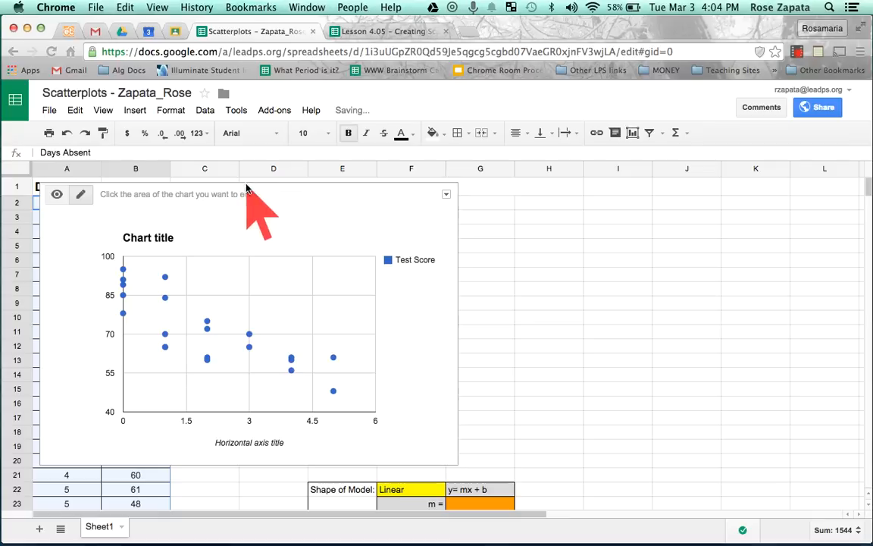
Move the scatter chart beside the data columns, between the scatterplot heading and the Shape of Model table
{"action": "left_click_drag", "start_coordinate": [268, 191], "coordinate": [396, 201]}
{"action": "scroll", "coordinate": [419, 455], "scroll_direction": "down", "scroll_amount": 3}
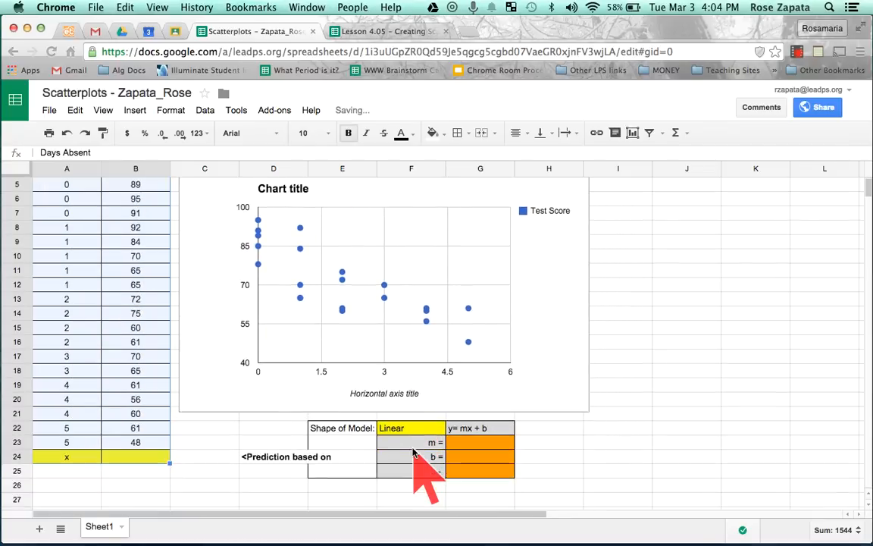
{"action": "scroll", "coordinate": [425, 400], "scroll_direction": "up", "scroll_amount": 3}
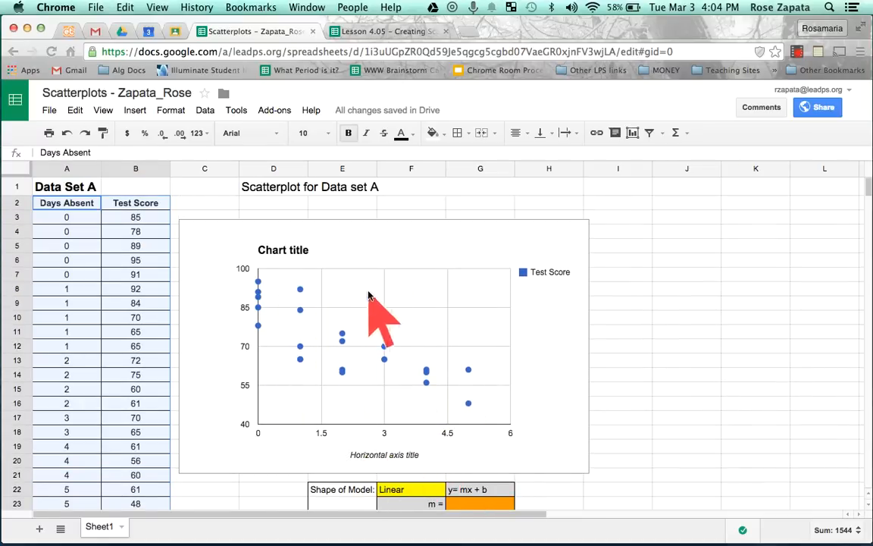
Set the chart title to "# of days a student is absent vs. Exam score"
{"action": "left_click", "coordinate": [288, 245]}
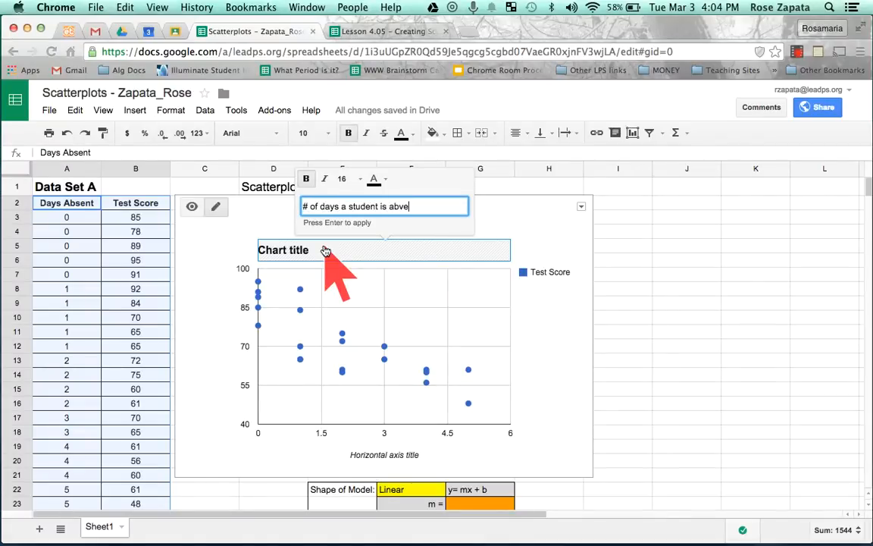
{"action": "type", "text": "nc"}
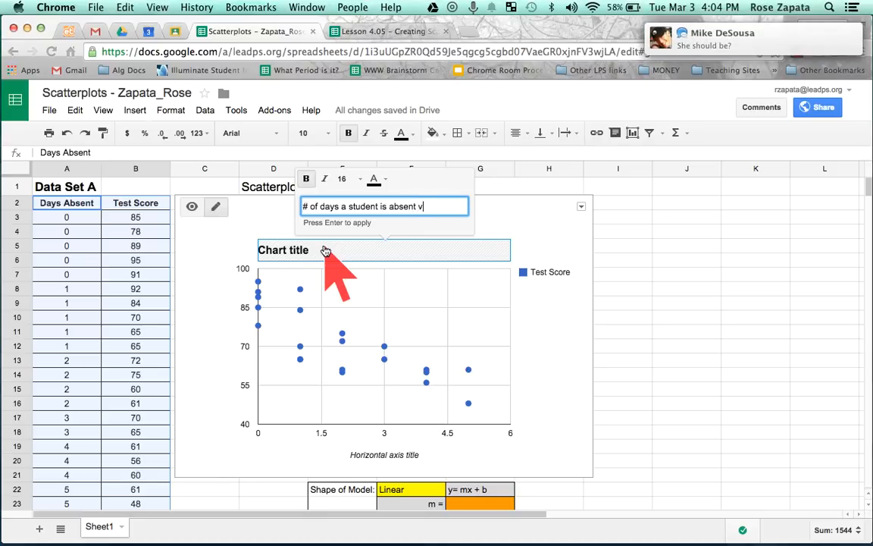
{"action": "type", "text": "t vs. "}
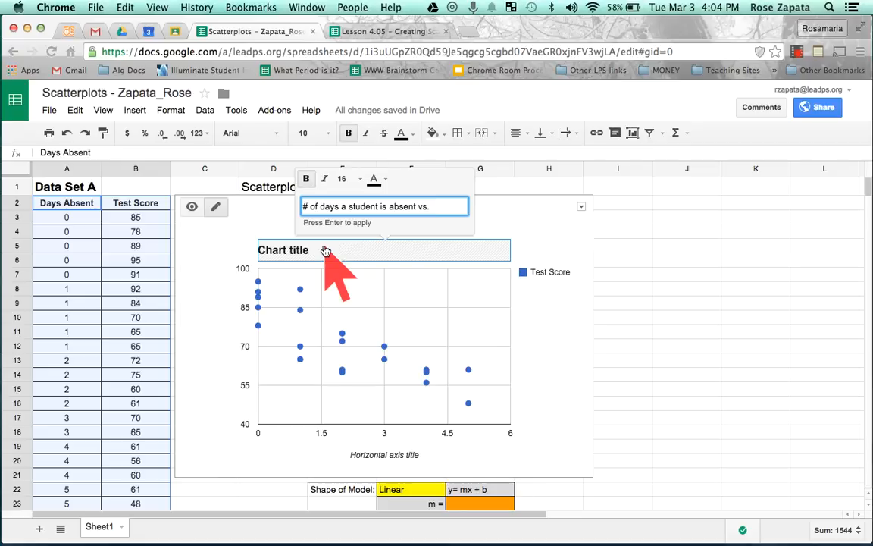
{"action": "type", "text": "Exam score"}
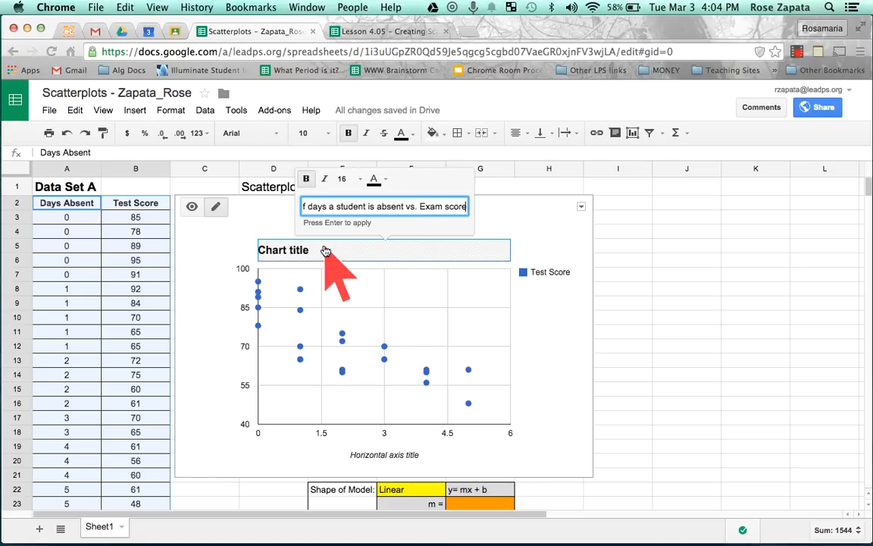
{"action": "key", "text": "Return"}
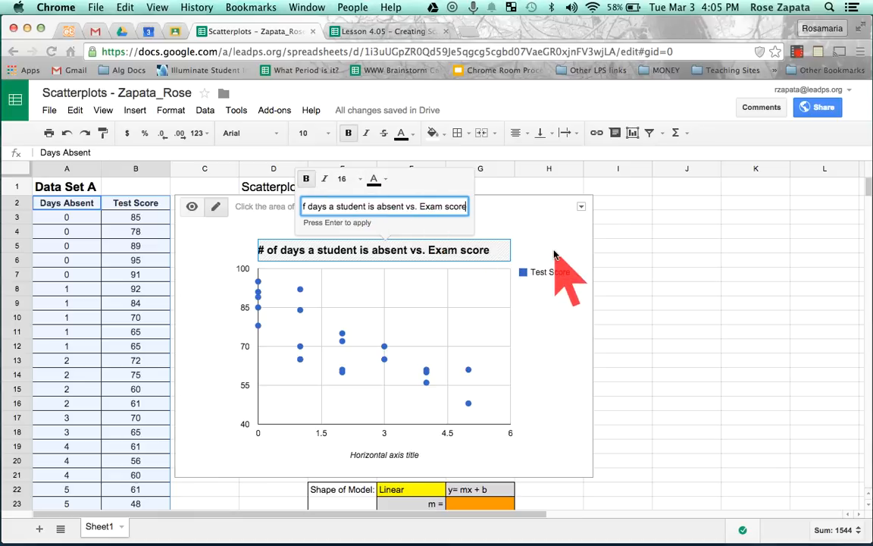
Open the scatter chart's customization settings and select its title text
{"action": "left_click", "coordinate": [581, 210]}
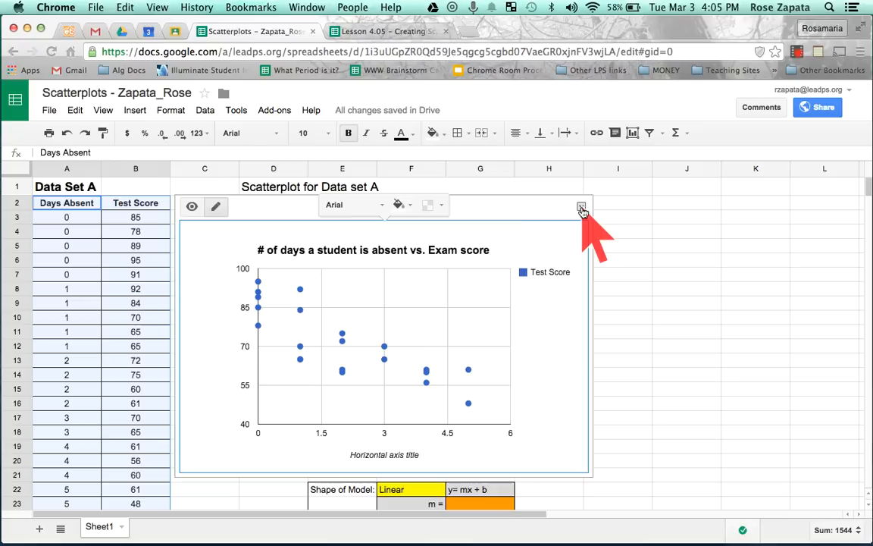
{"action": "left_click", "coordinate": [581, 209]}
{"action": "left_click", "coordinate": [524, 226]}
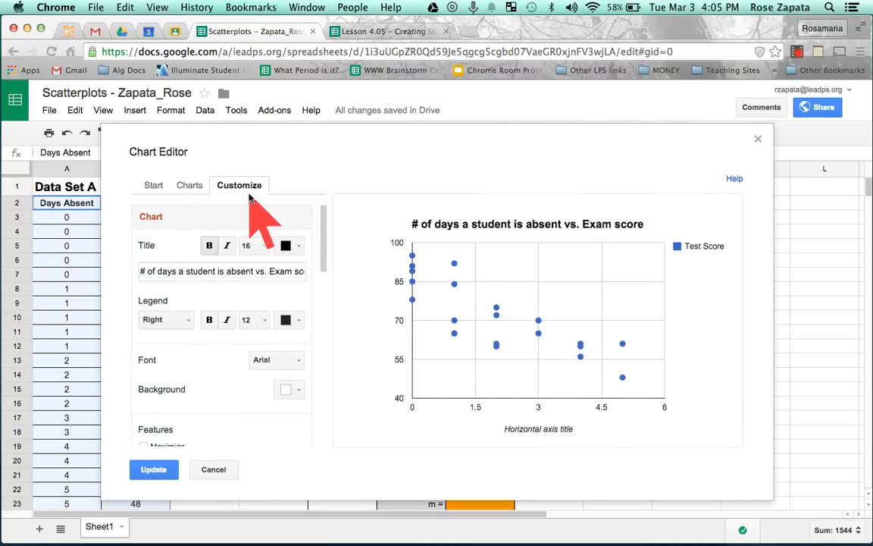
{"action": "left_click", "coordinate": [164, 274]}
{"action": "left_click_drag", "start_coordinate": [144, 271], "coordinate": [319, 275]}
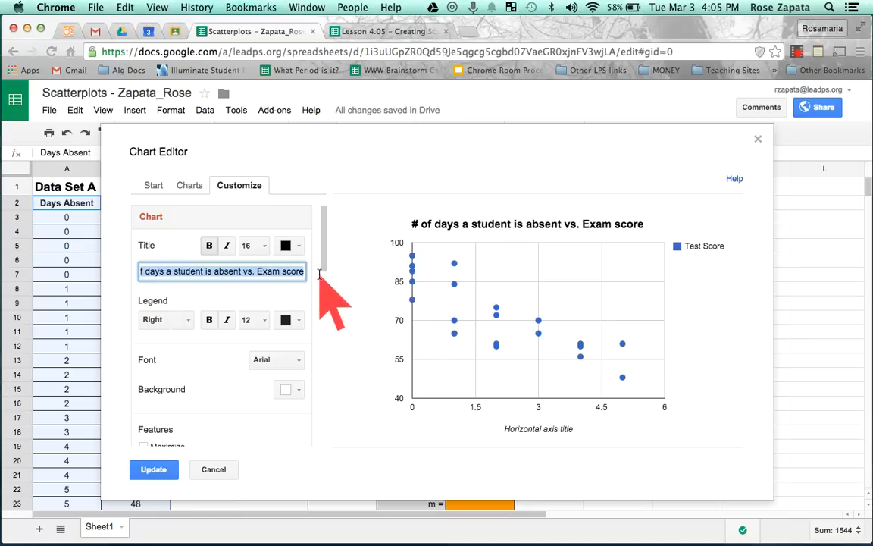
Set the chart's legend position to Top
{"action": "left_click", "coordinate": [171, 321]}
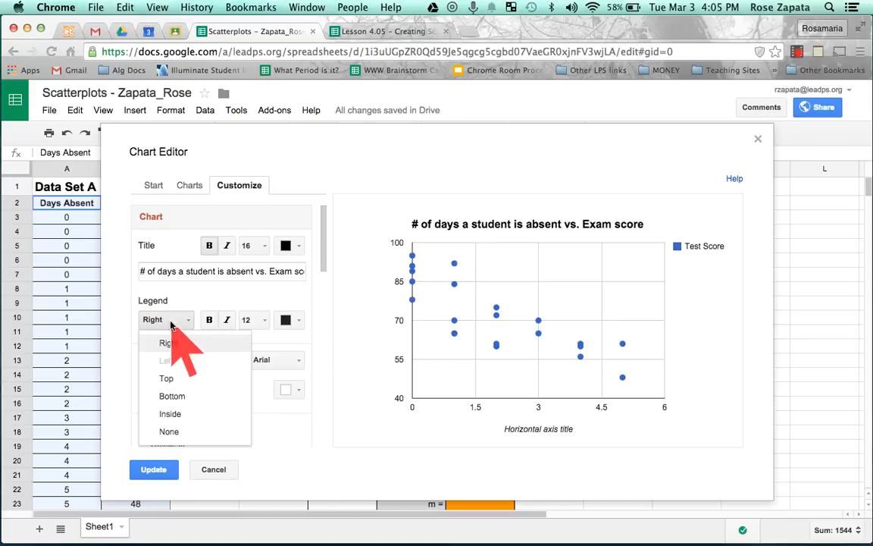
{"action": "left_click", "coordinate": [174, 381]}
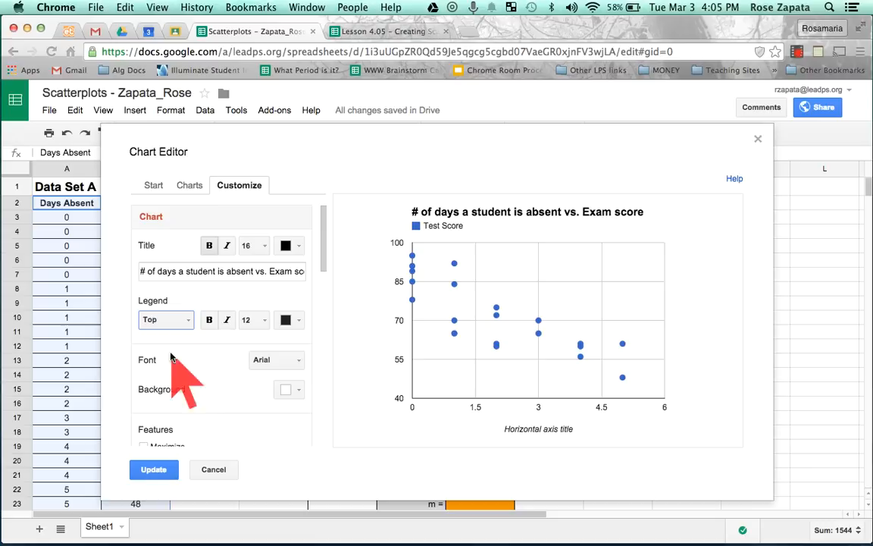
{"action": "left_click", "coordinate": [170, 320]}
{"action": "left_click", "coordinate": [172, 396]}
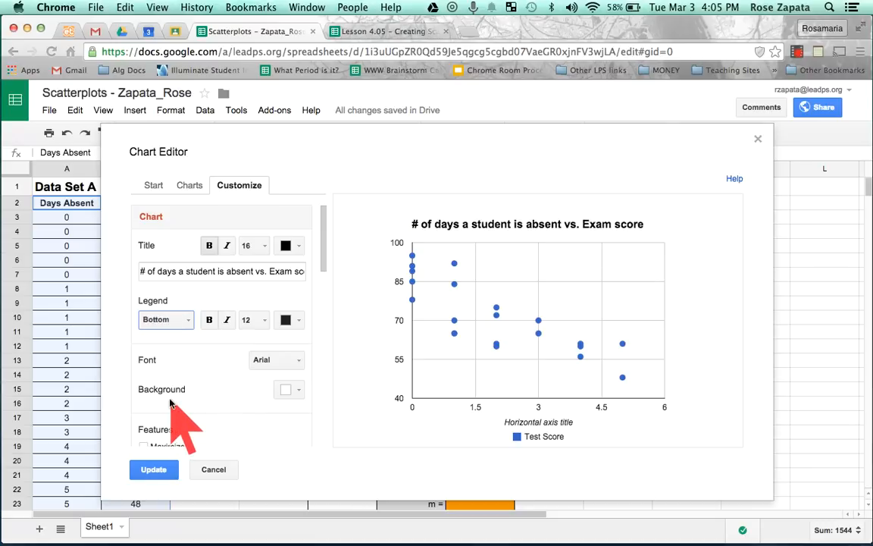
{"action": "left_click", "coordinate": [176, 321]}
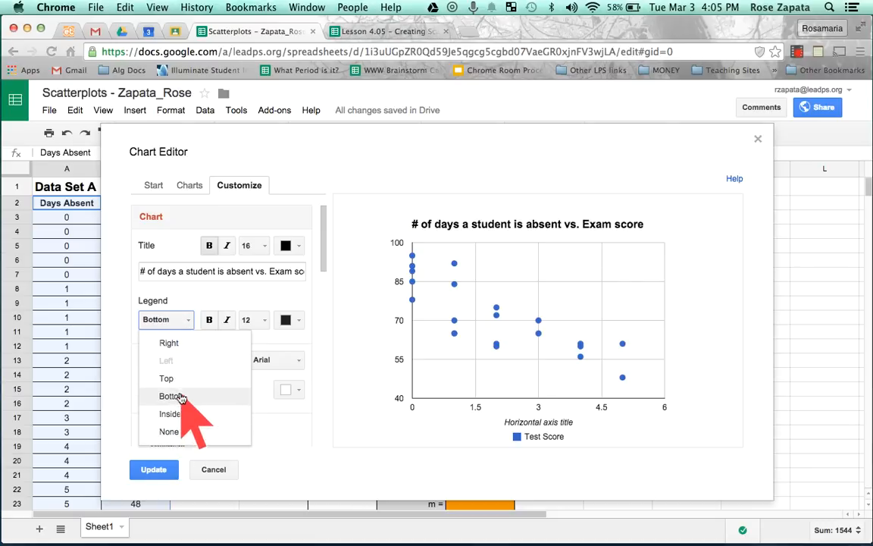
{"action": "left_click", "coordinate": [182, 397]}
{"action": "left_click", "coordinate": [175, 321]}
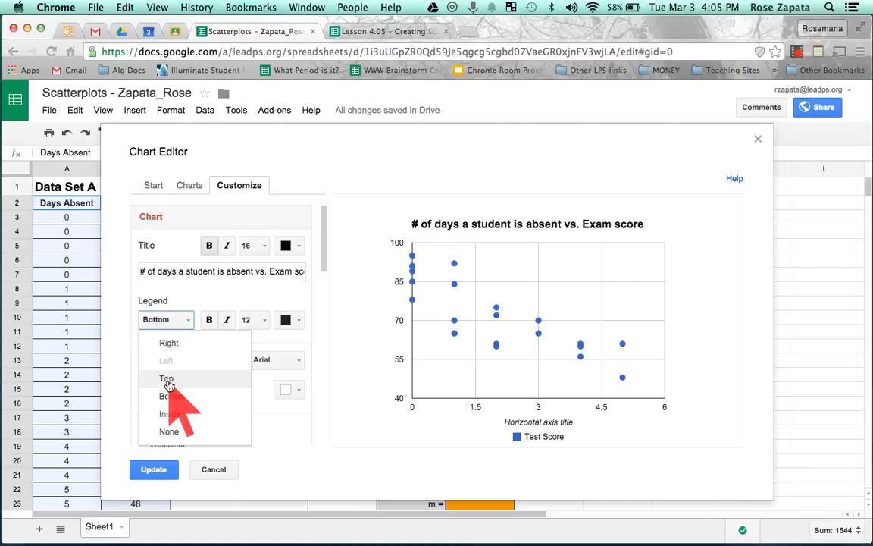
{"action": "left_click", "coordinate": [168, 380]}
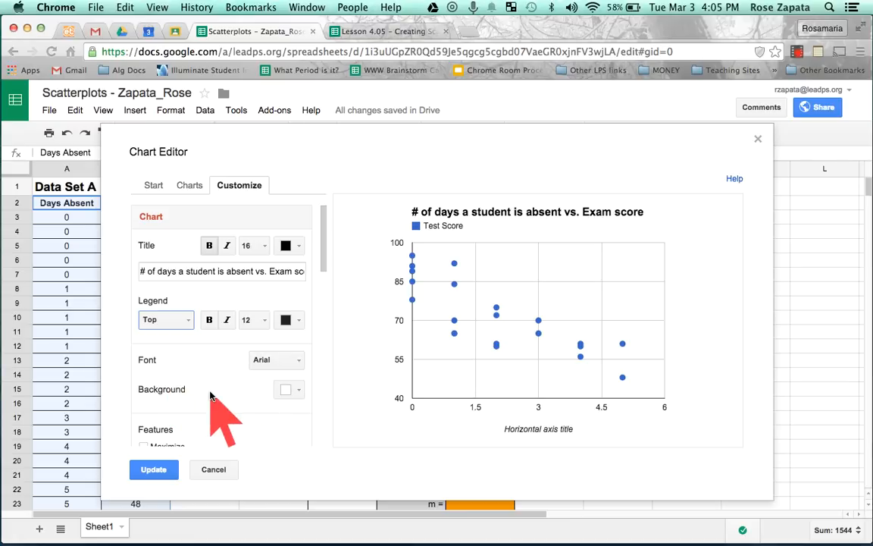
Set the horizontal axis title to "# of Days Absent"
{"action": "scroll", "coordinate": [213, 396], "scroll_direction": "down", "scroll_amount": 5}
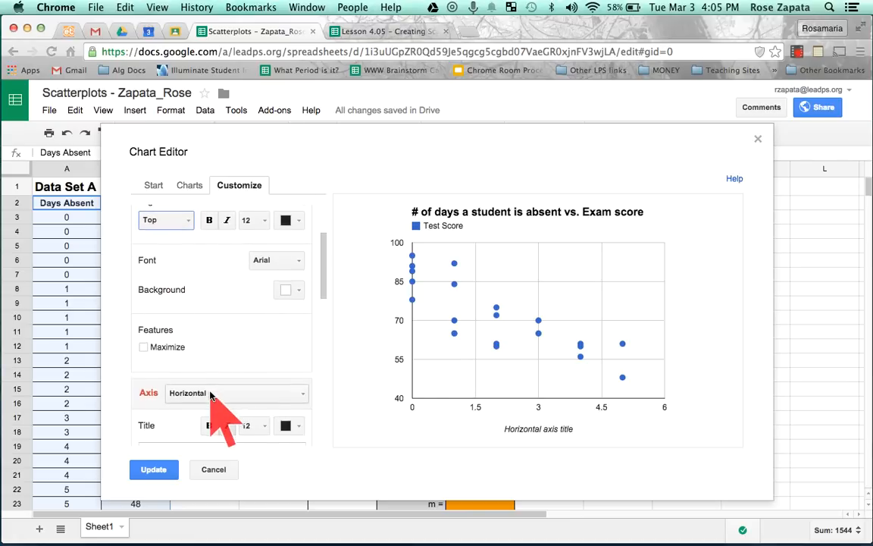
{"action": "scroll", "coordinate": [214, 398], "scroll_direction": "down", "scroll_amount": 3}
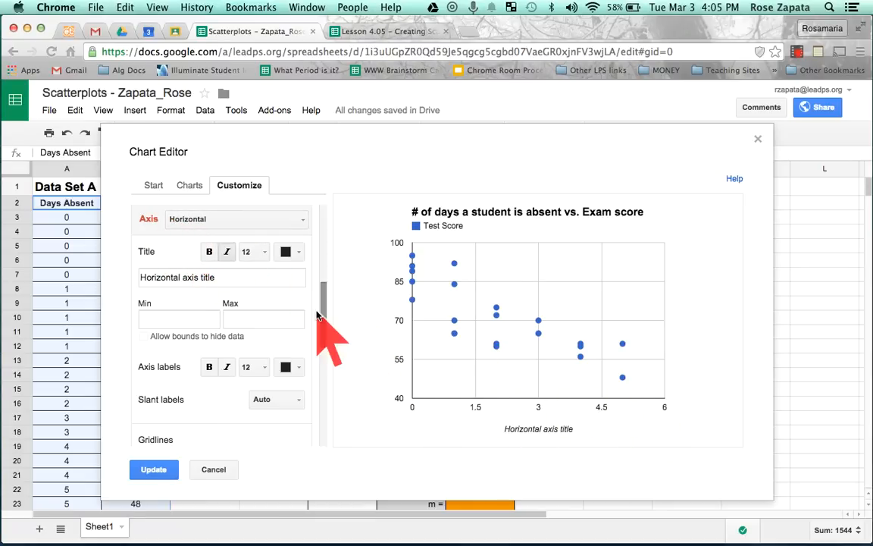
{"action": "left_click", "coordinate": [173, 277]}
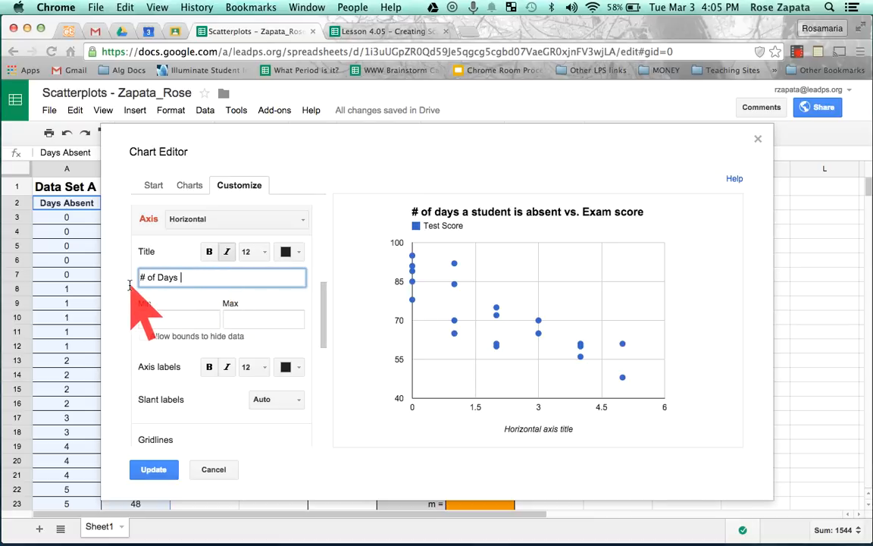
{"action": "left_click", "coordinate": [191, 318]}
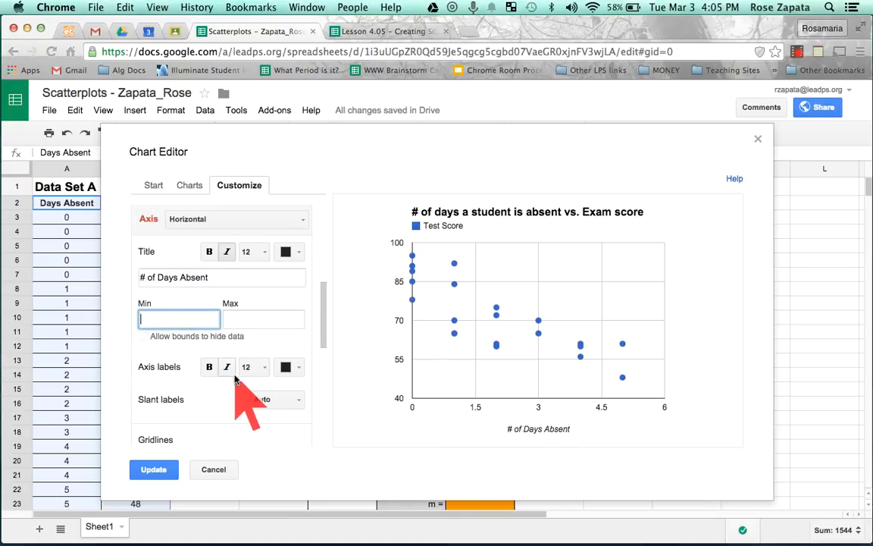
Set the slant of the horizontal axis labels to 0°, after trying 30°
{"action": "scroll", "coordinate": [234, 377], "scroll_direction": "down", "scroll_amount": 2}
{"action": "scroll", "coordinate": [234, 379], "scroll_direction": "down", "scroll_amount": 2}
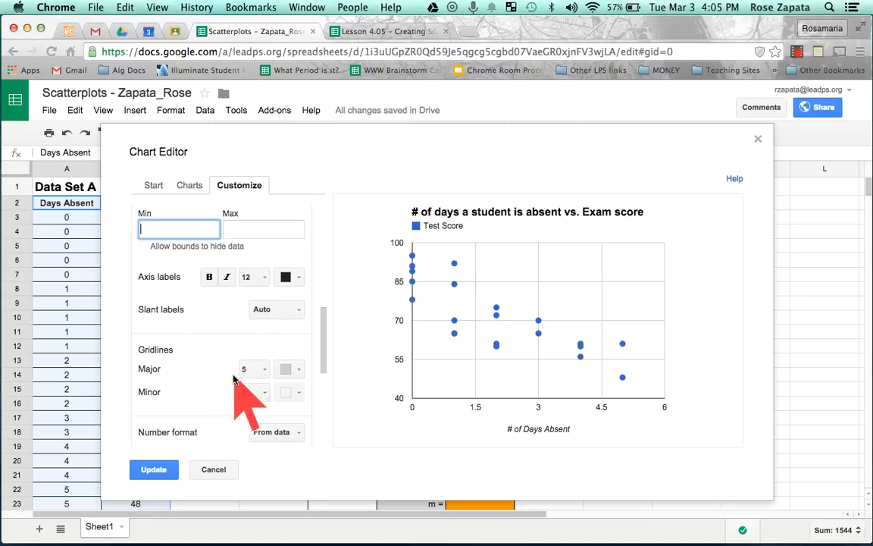
{"action": "left_click", "coordinate": [279, 300]}
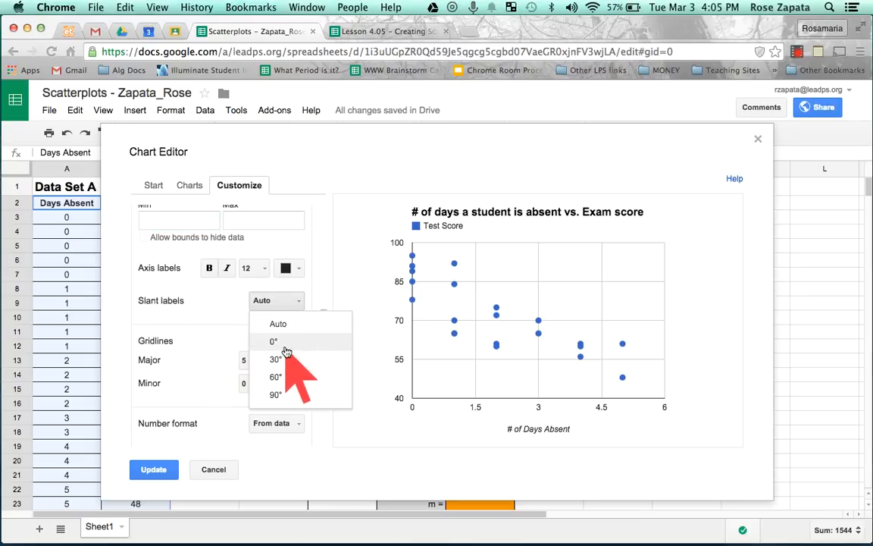
{"action": "left_click", "coordinate": [285, 361]}
{"action": "left_click", "coordinate": [281, 302]}
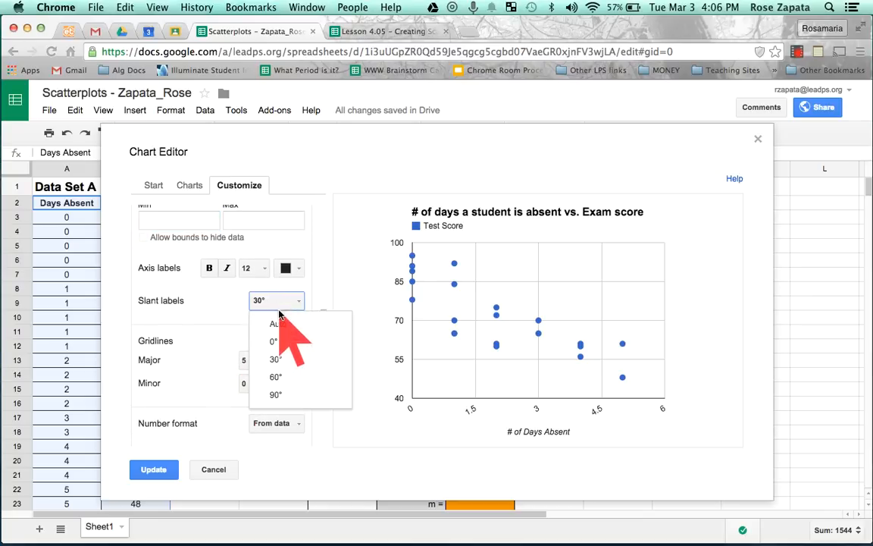
{"action": "left_click", "coordinate": [279, 343]}
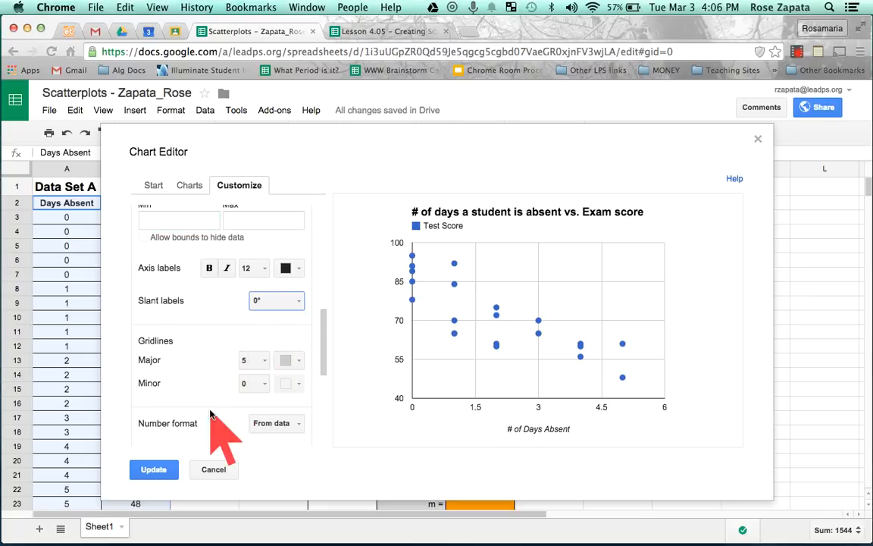
Set the horizontal axis's major gridline count to 7, after trying 6
{"action": "scroll", "coordinate": [216, 417], "scroll_direction": "down", "scroll_amount": 1}
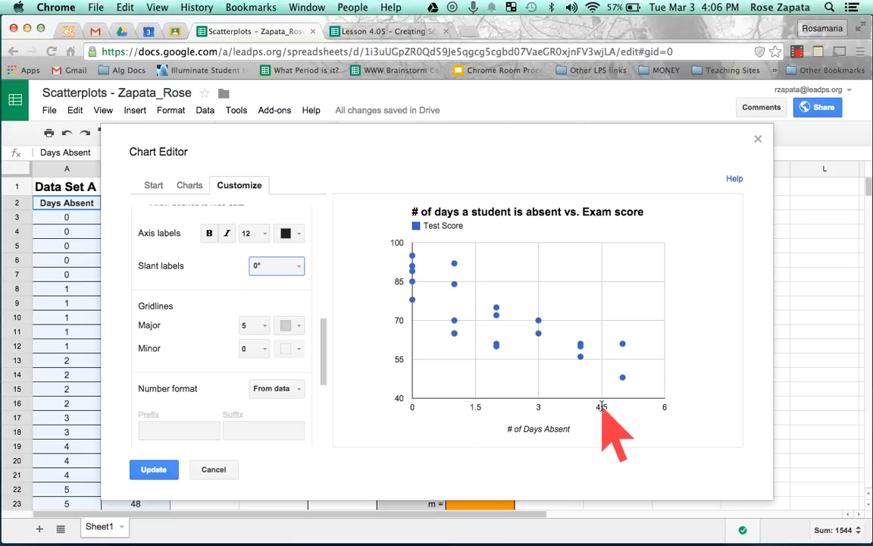
{"action": "left_click", "coordinate": [241, 326]}
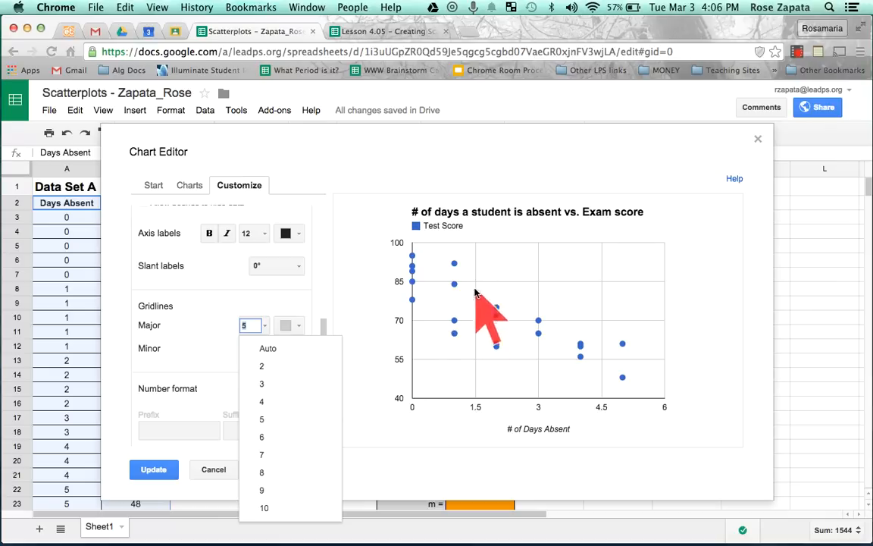
{"action": "mouse_move", "coordinate": [538, 320]}
{"action": "left_click", "coordinate": [262, 438]}
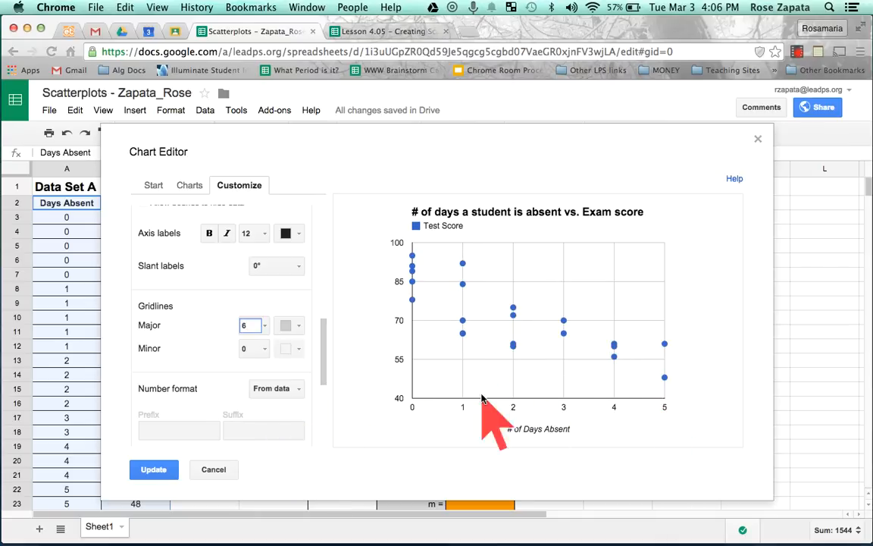
{"action": "left_click", "coordinate": [265, 326]}
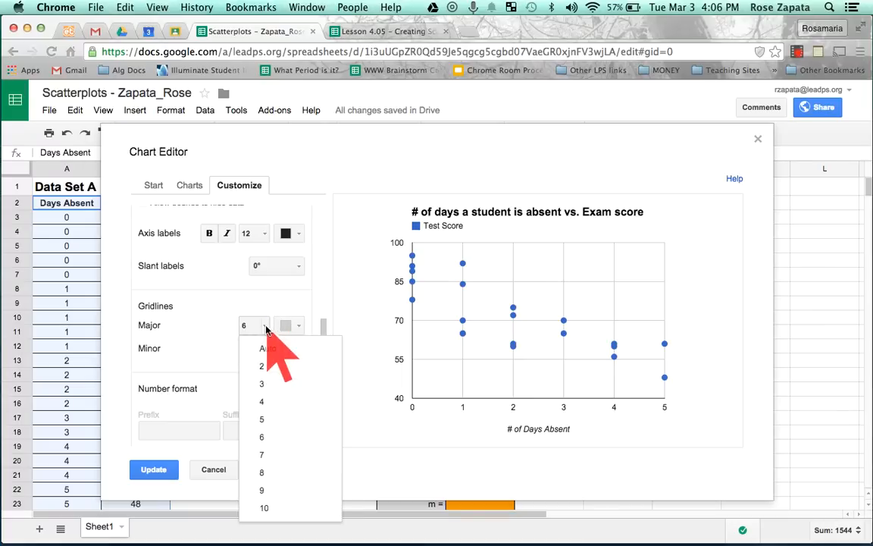
{"action": "left_click", "coordinate": [270, 457]}
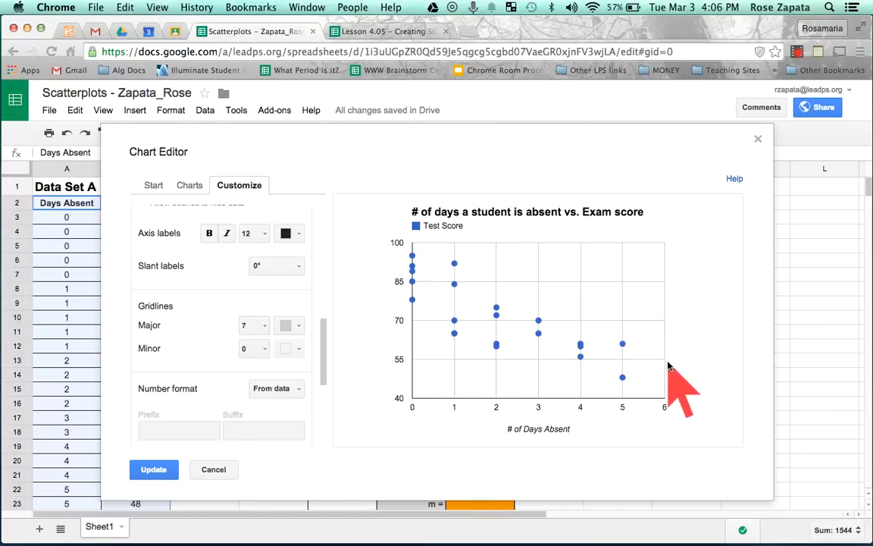
Try 4 minor gridlines on the horizontal axis and reset the count to 0
{"action": "left_click", "coordinate": [263, 349]}
{"action": "left_click", "coordinate": [269, 409]}
{"action": "left_click", "coordinate": [265, 349]}
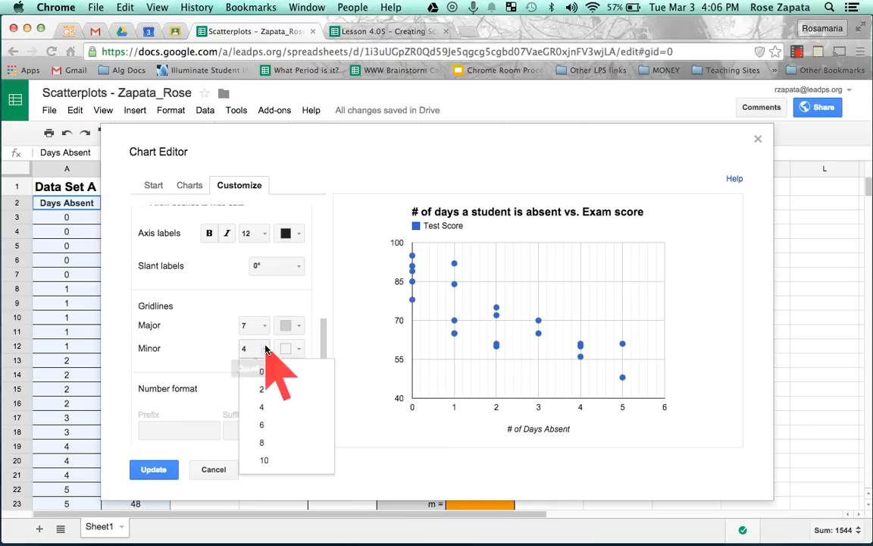
{"action": "left_click", "coordinate": [260, 367]}
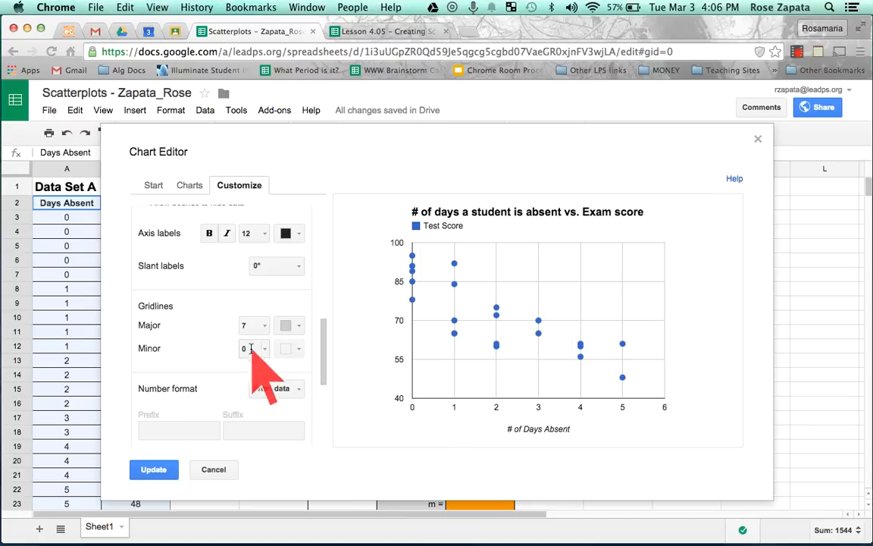
Switch the axis settings to the left vertical axis and set its title to "Exam Score (%)"
{"action": "scroll", "coordinate": [253, 354], "scroll_direction": "down", "scroll_amount": 2}
{"action": "scroll", "coordinate": [250, 349], "scroll_direction": "up", "scroll_amount": 4}
{"action": "scroll", "coordinate": [246, 343], "scroll_direction": "down", "scroll_amount": 1}
{"action": "scroll", "coordinate": [246, 343], "scroll_direction": "up", "scroll_amount": 5}
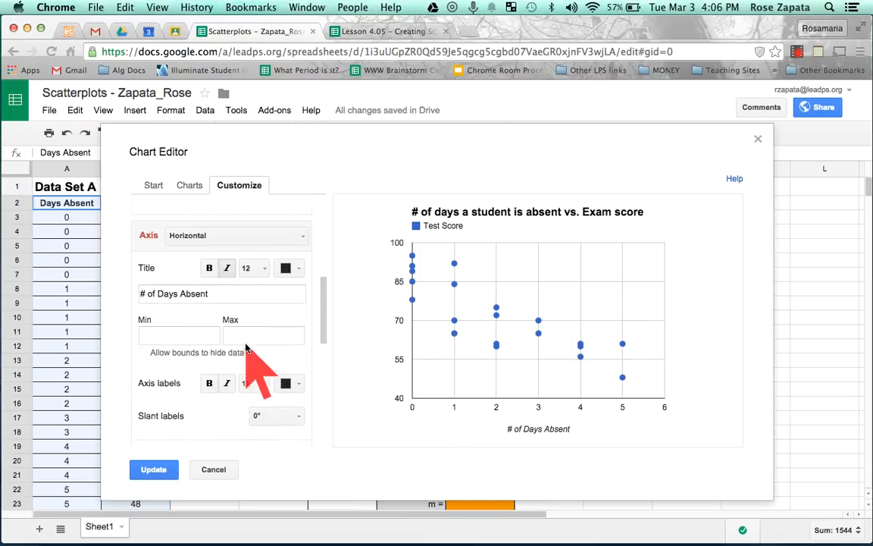
{"action": "left_click", "coordinate": [278, 266]}
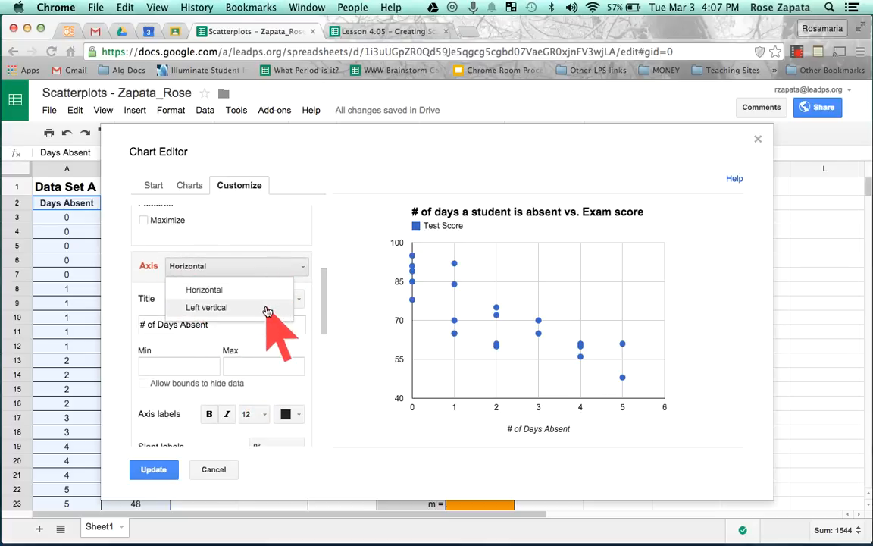
{"action": "left_click", "coordinate": [267, 310]}
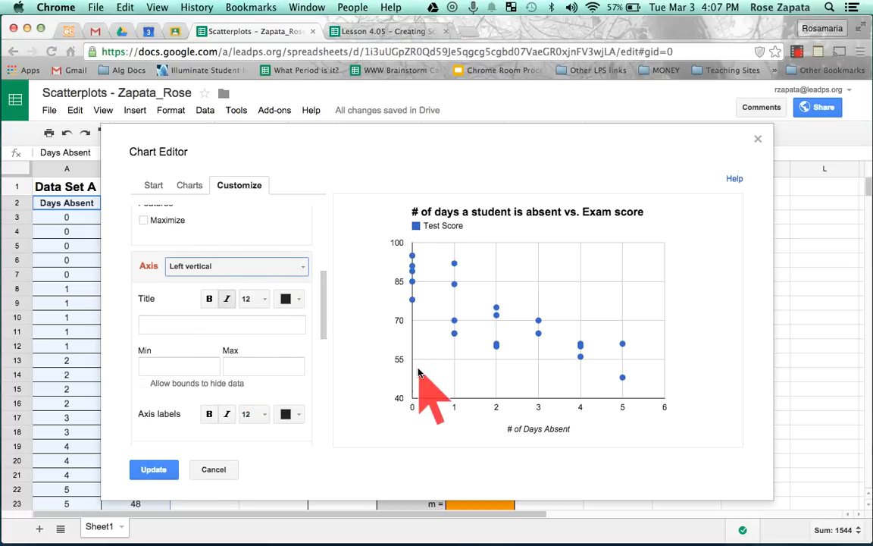
{"action": "left_click", "coordinate": [223, 325]}
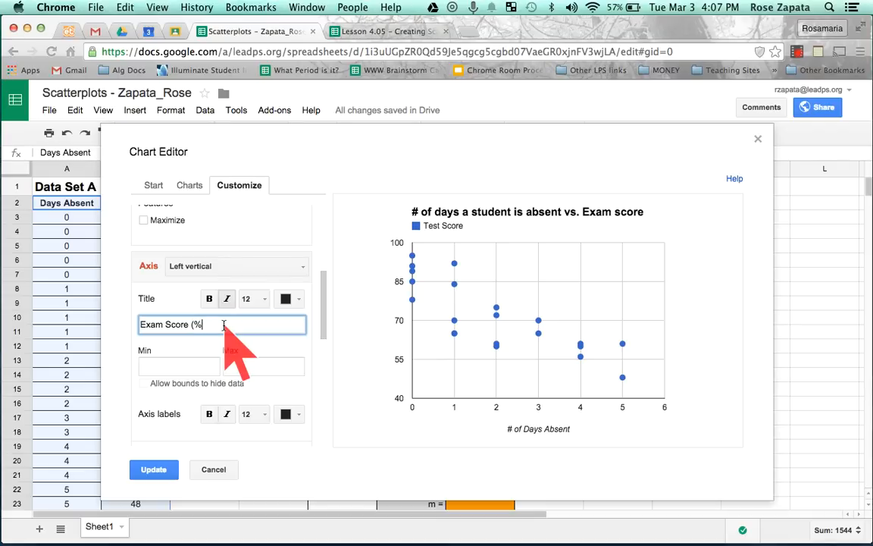
{"action": "left_click", "coordinate": [795, 52]}
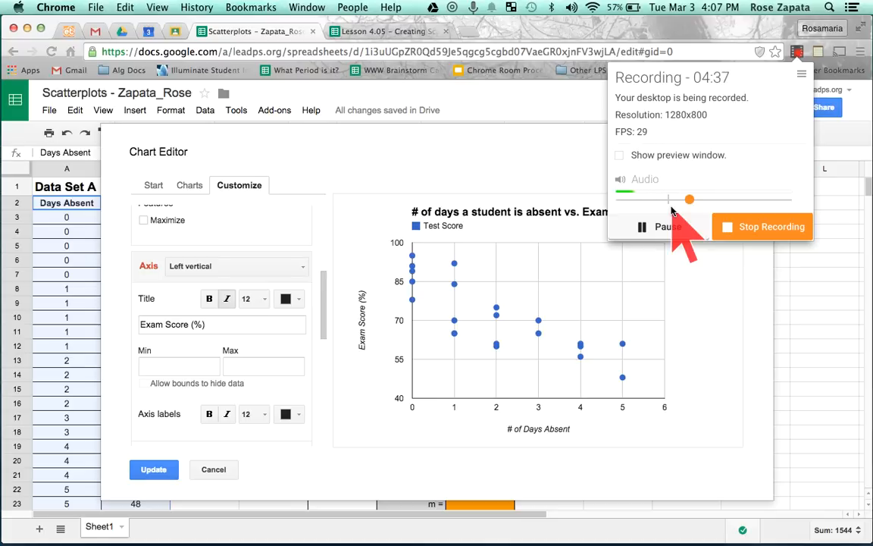
{"action": "left_click", "coordinate": [797, 55]}
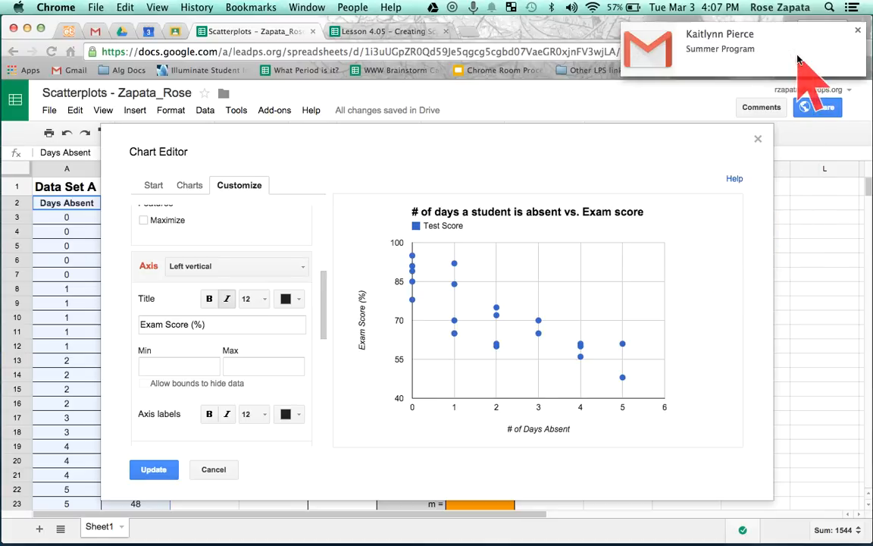
{"action": "left_click", "coordinate": [859, 31]}
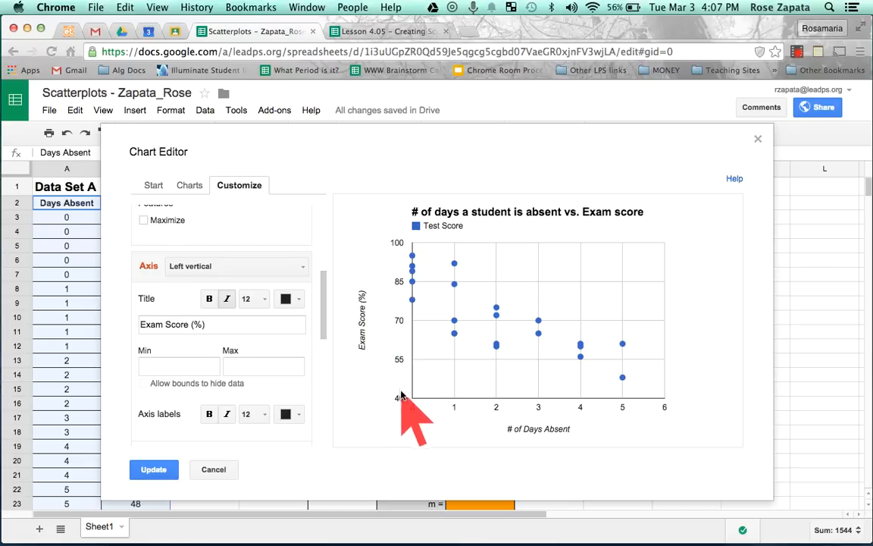
Set the vertical axis range from 0 to 100 with 6 major gridlines and apply the changes to the chart
{"action": "scroll", "coordinate": [229, 352], "scroll_direction": "down", "scroll_amount": 3}
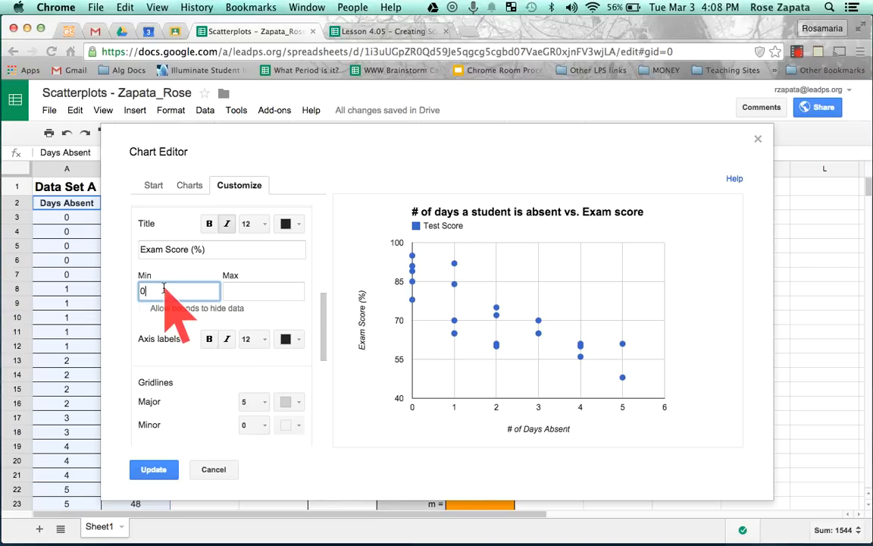
{"action": "left_click", "coordinate": [237, 293]}
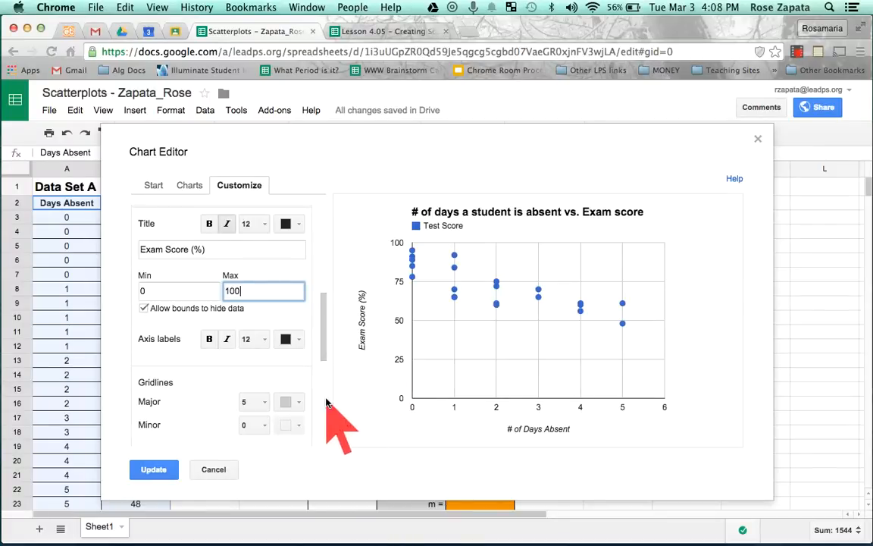
{"action": "scroll", "coordinate": [233, 373], "scroll_direction": "down", "scroll_amount": 2}
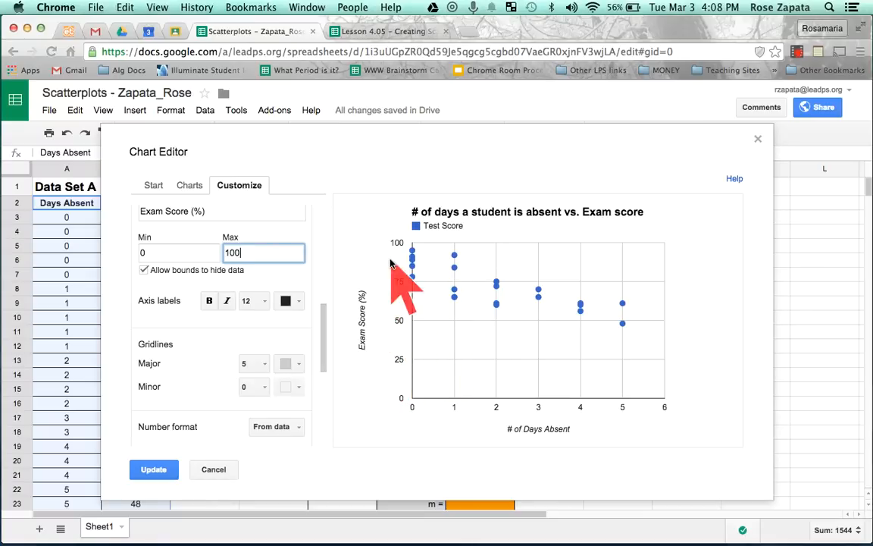
{"action": "left_click", "coordinate": [265, 366]}
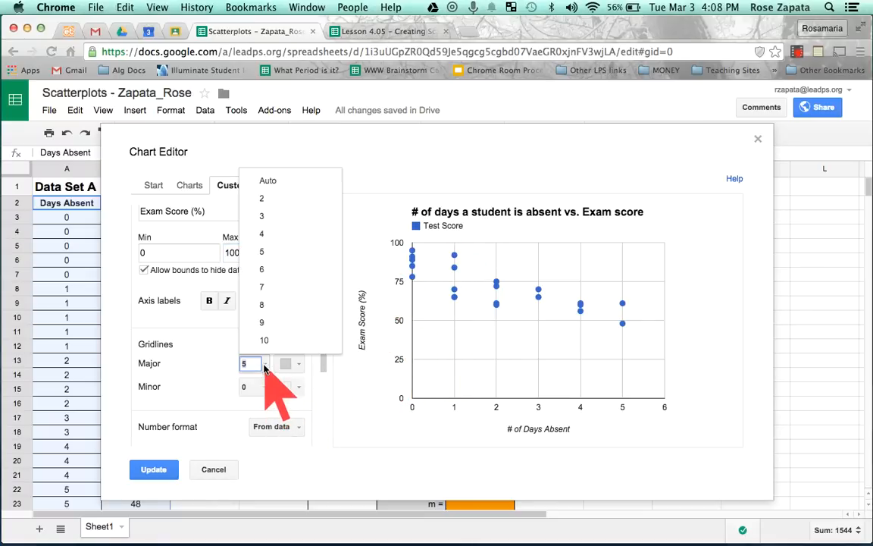
{"action": "left_click", "coordinate": [264, 269]}
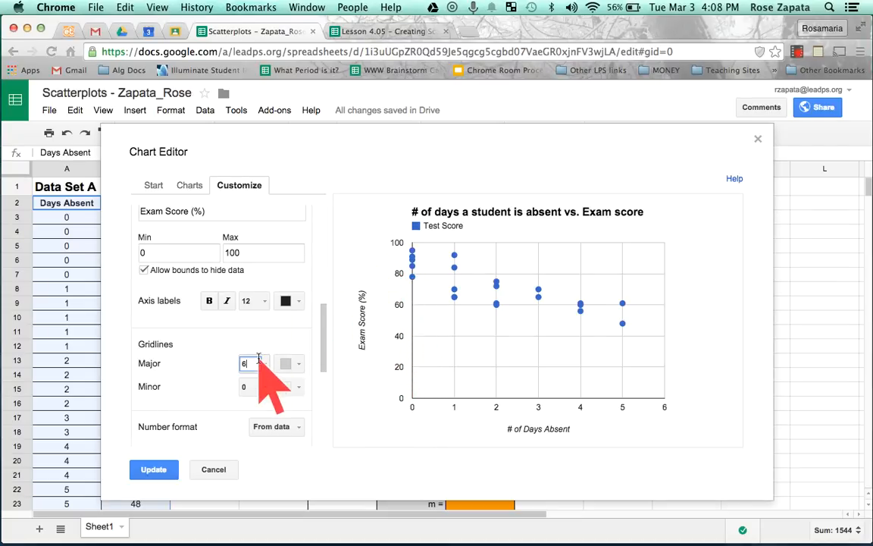
{"action": "scroll", "coordinate": [262, 338], "scroll_direction": "down", "scroll_amount": 3}
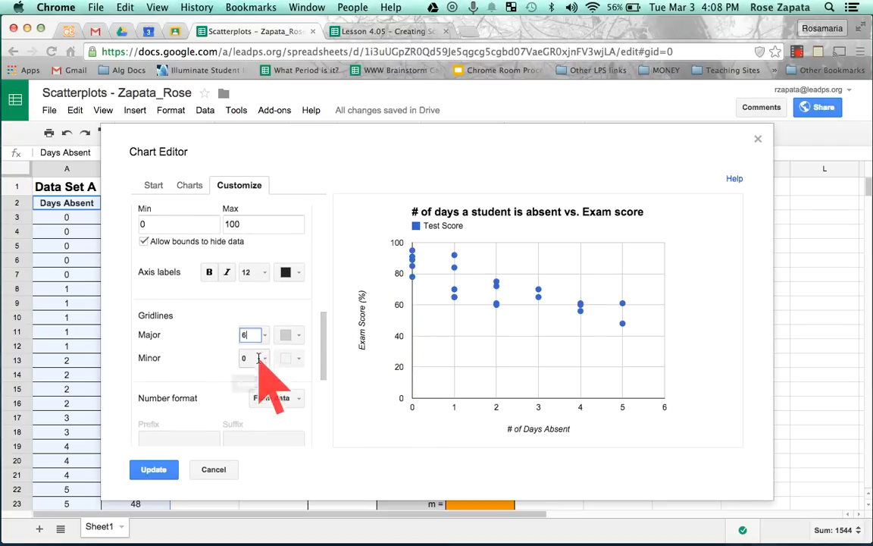
{"action": "left_click", "coordinate": [154, 470]}
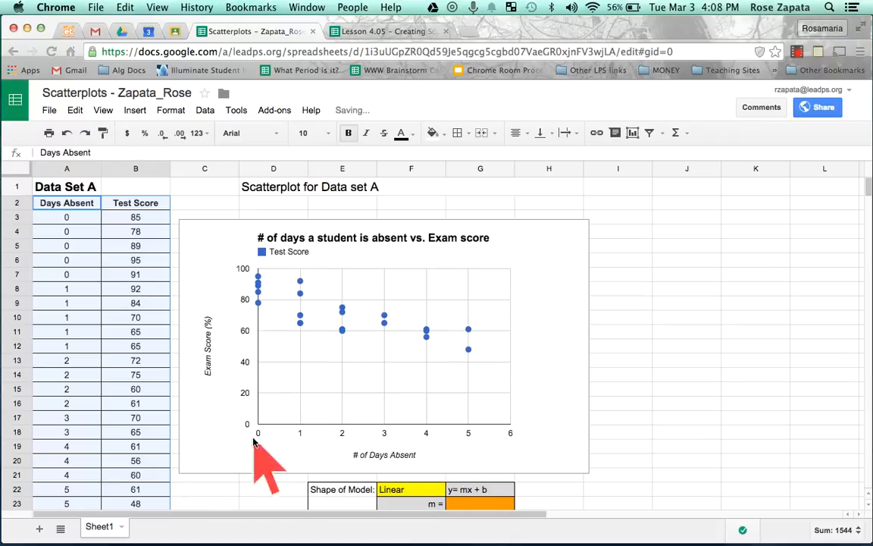
Move the scatter chart up directly beneath the "Scatterplot for Data set A" heading and switch it to view mode
{"action": "left_click", "coordinate": [390, 224]}
{"action": "mouse_move", "coordinate": [478, 201]}
{"action": "left_mouse_down"}
{"action": "mouse_move", "coordinate": [485, 191]}
{"action": "mouse_move", "coordinate": [478, 206]}
{"action": "left_mouse_up"}
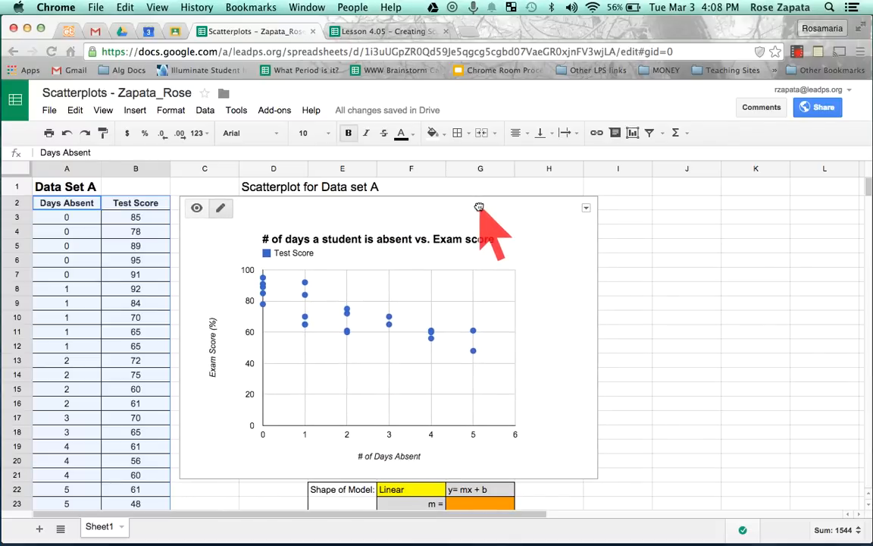
{"action": "left_click", "coordinate": [196, 211]}
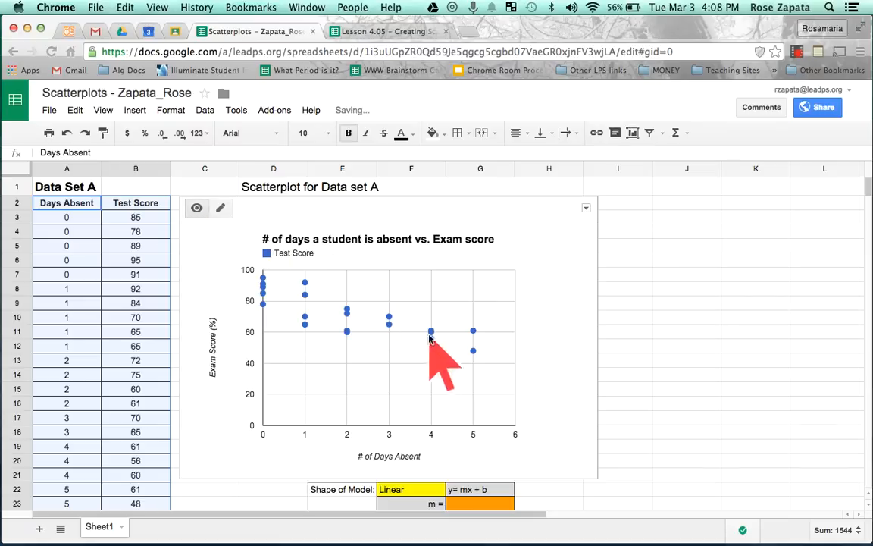